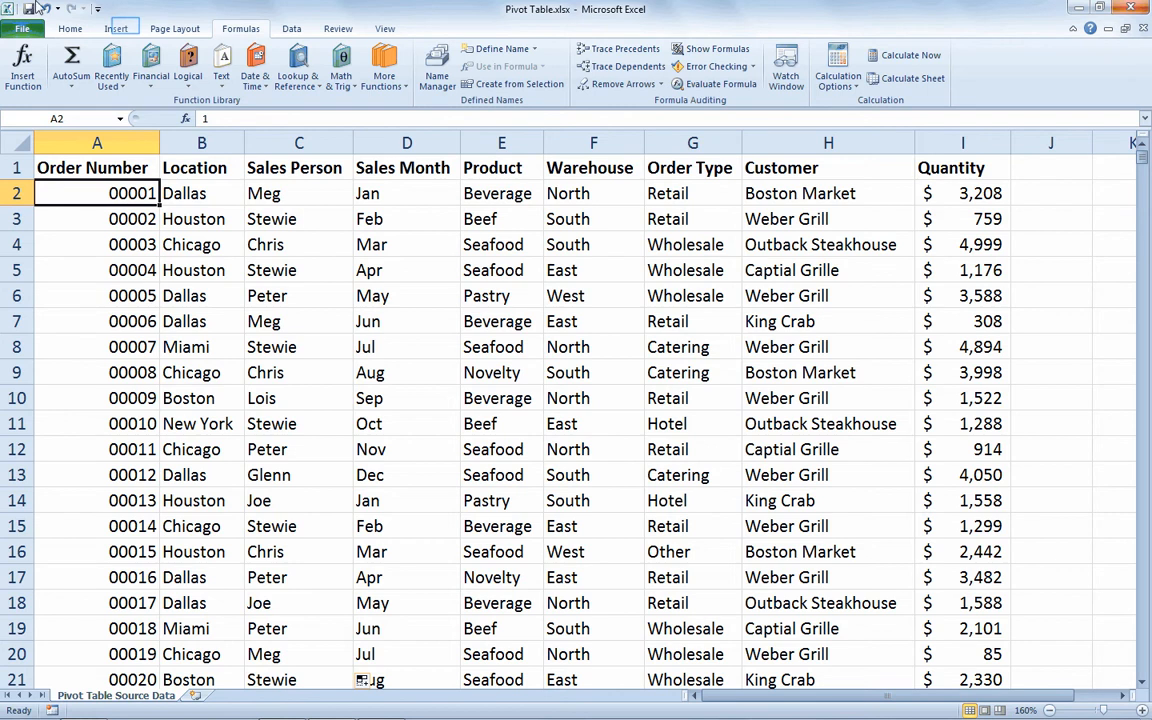
- Insert a PivotTable on a new worksheet from the source data range A1:I10001
click(118, 28)
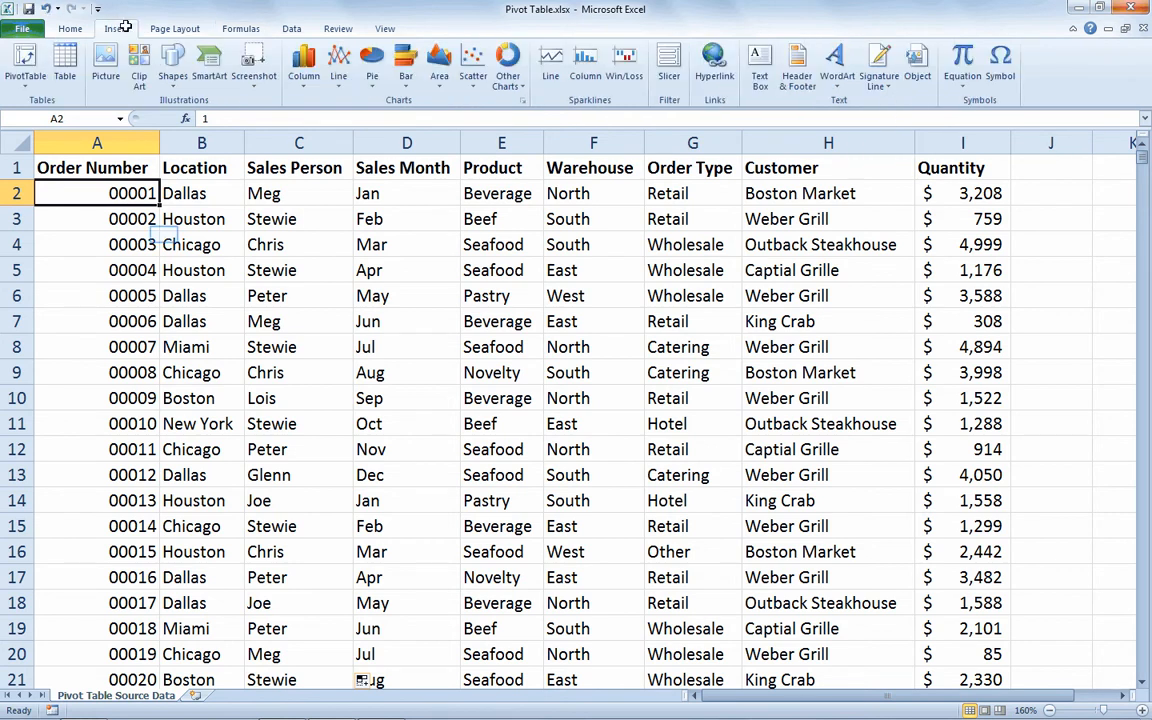
click(186, 236)
click(378, 297)
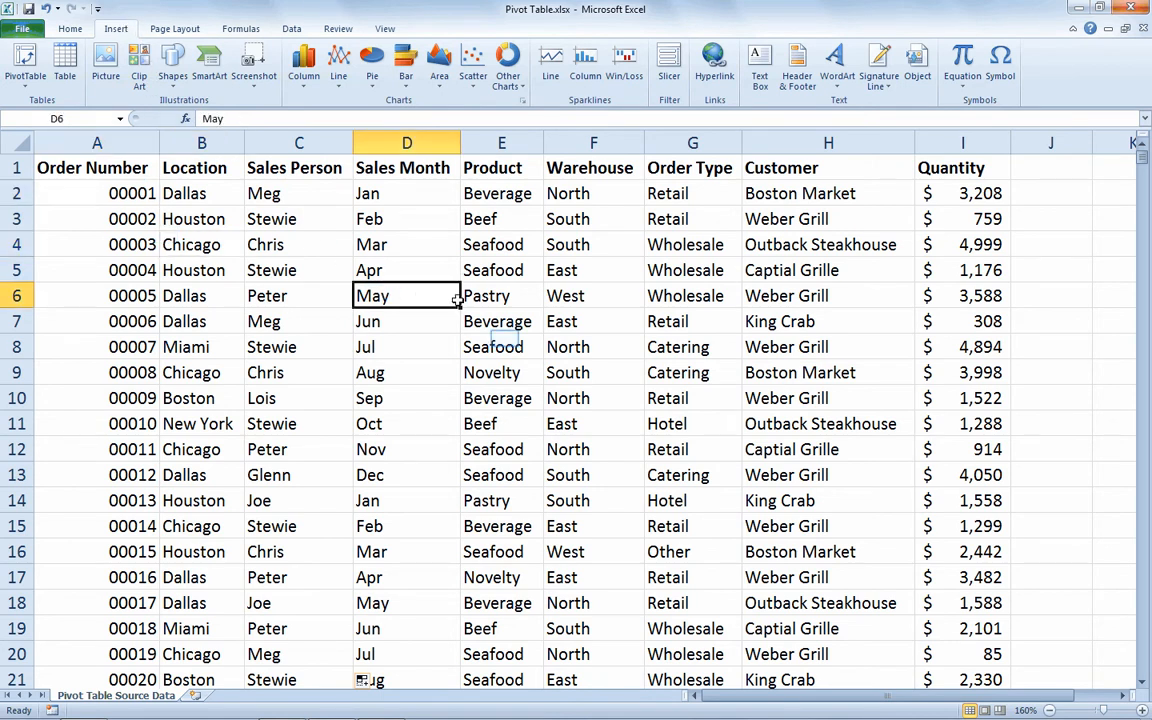
click(507, 345)
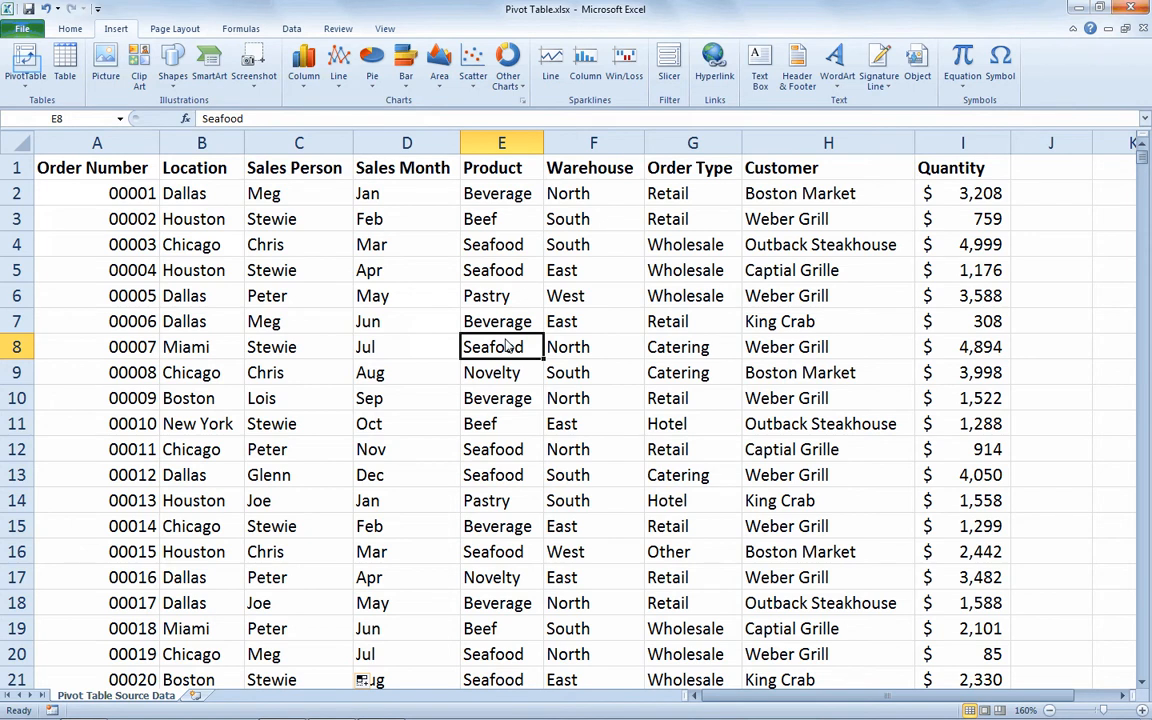
click(27, 65)
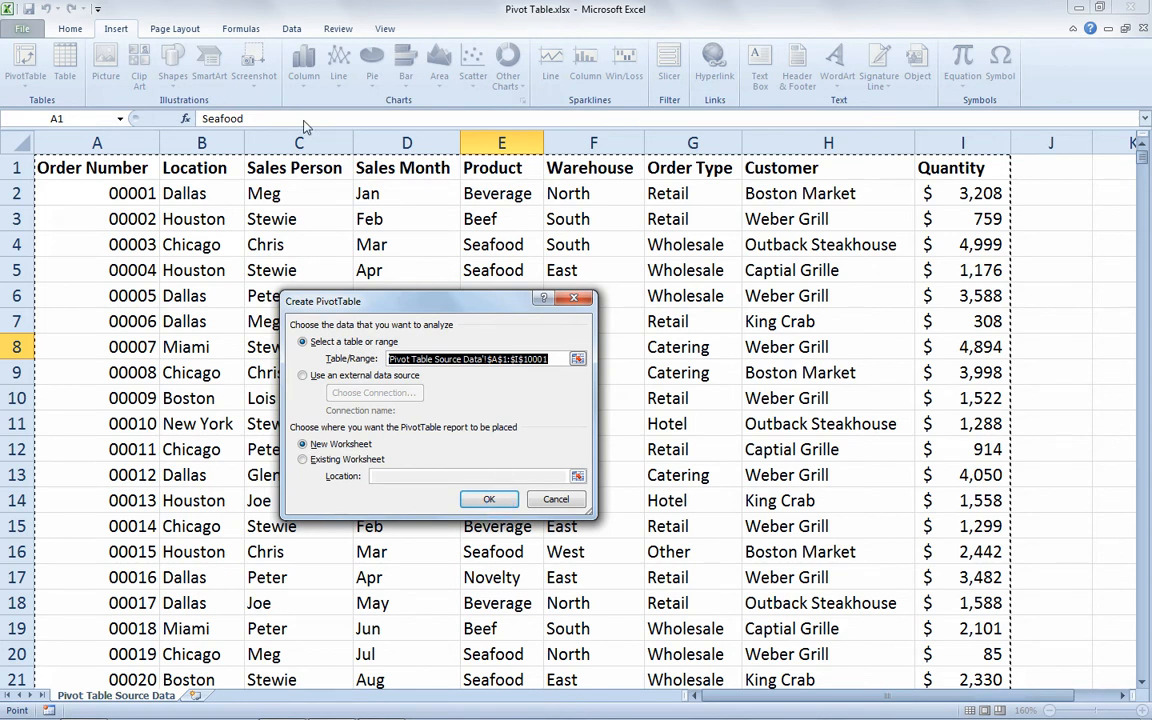
click(499, 499)
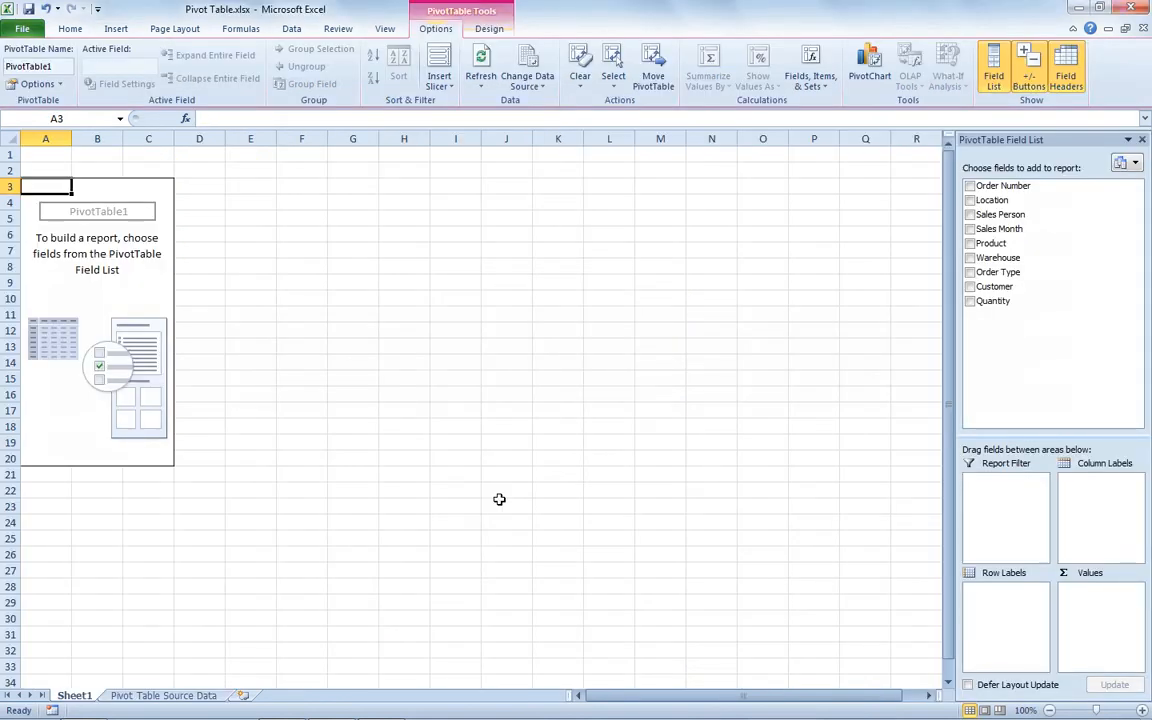
- Add Sales Person as the row labels and Quantity as the summed values of the PivotTable
scroll(499, 499, up, 5)
scroll(499, 499, down, 2)
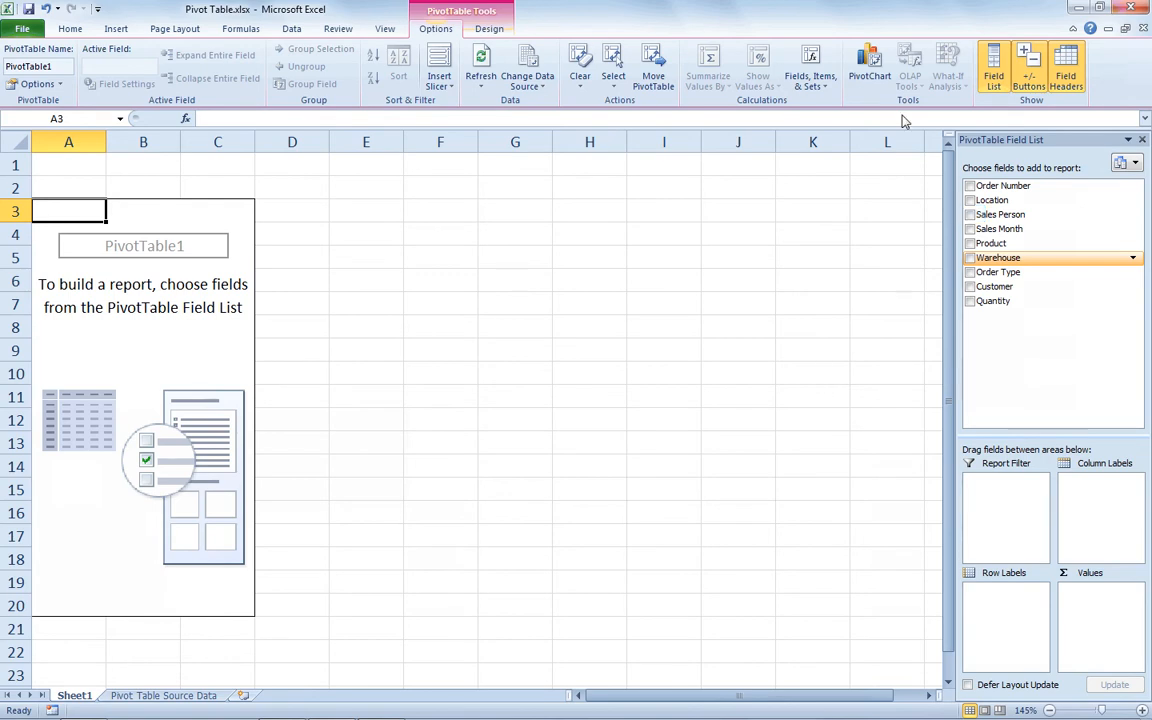
click(970, 214)
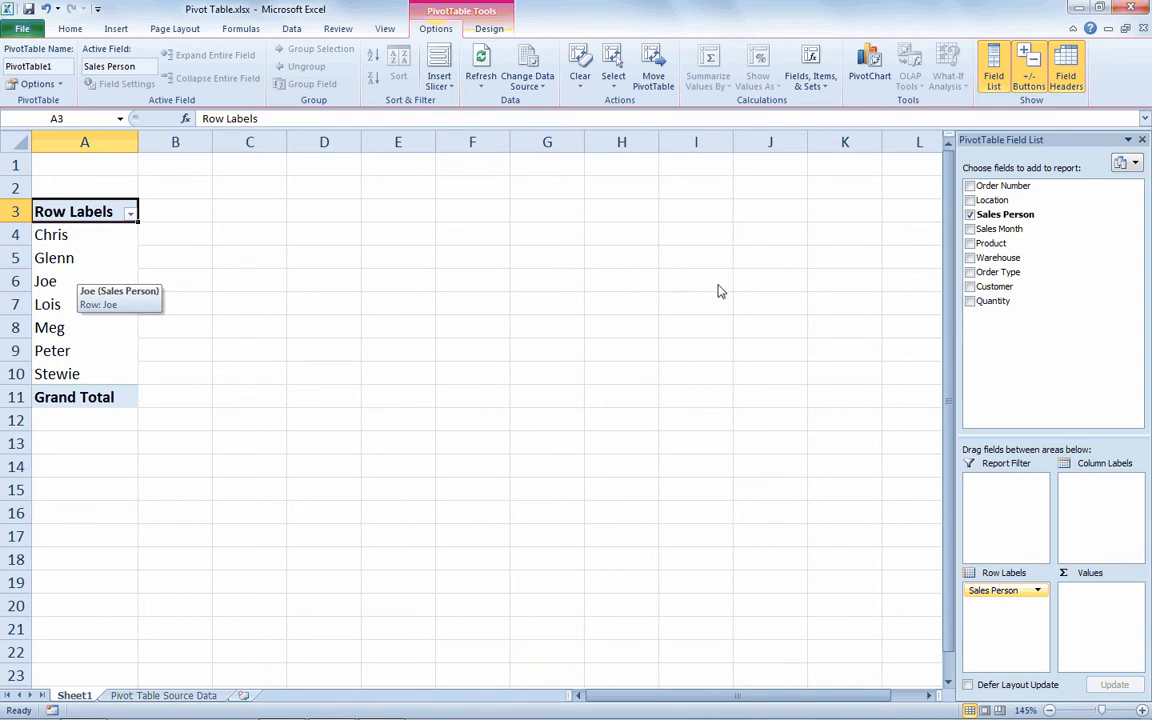
click(969, 302)
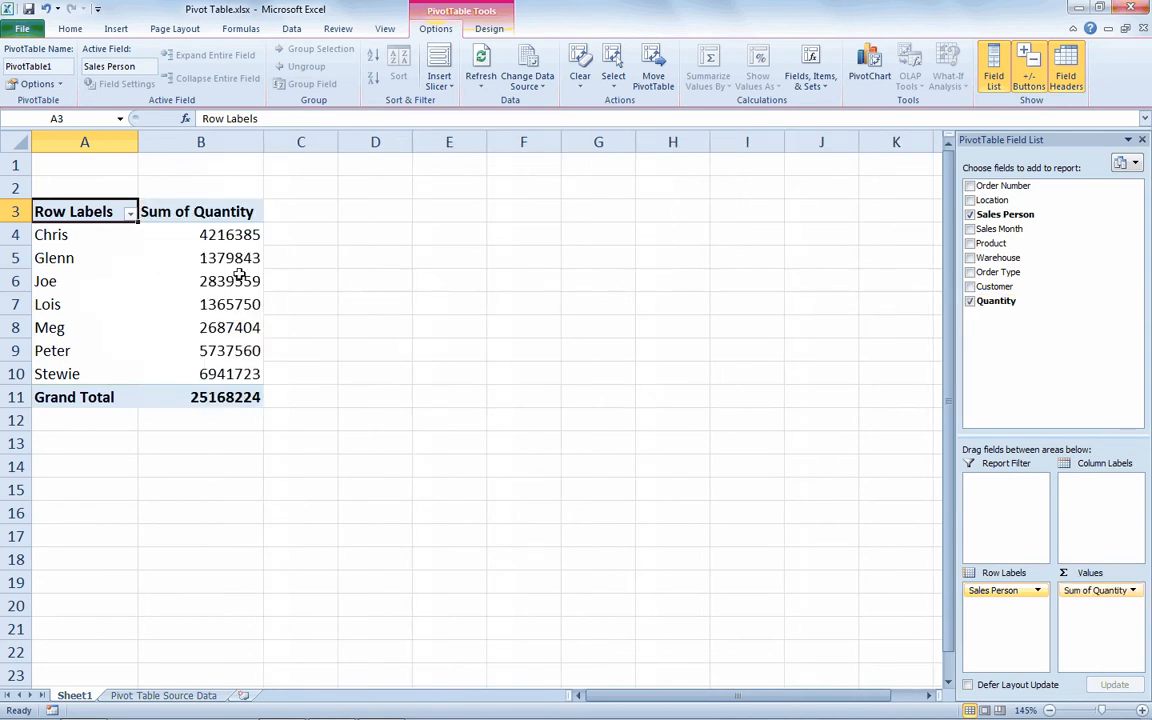
- Set the number format of the Sum of Quantity values to Number with the 1000 separator and 0 decimal places
mouse_move(207, 257)
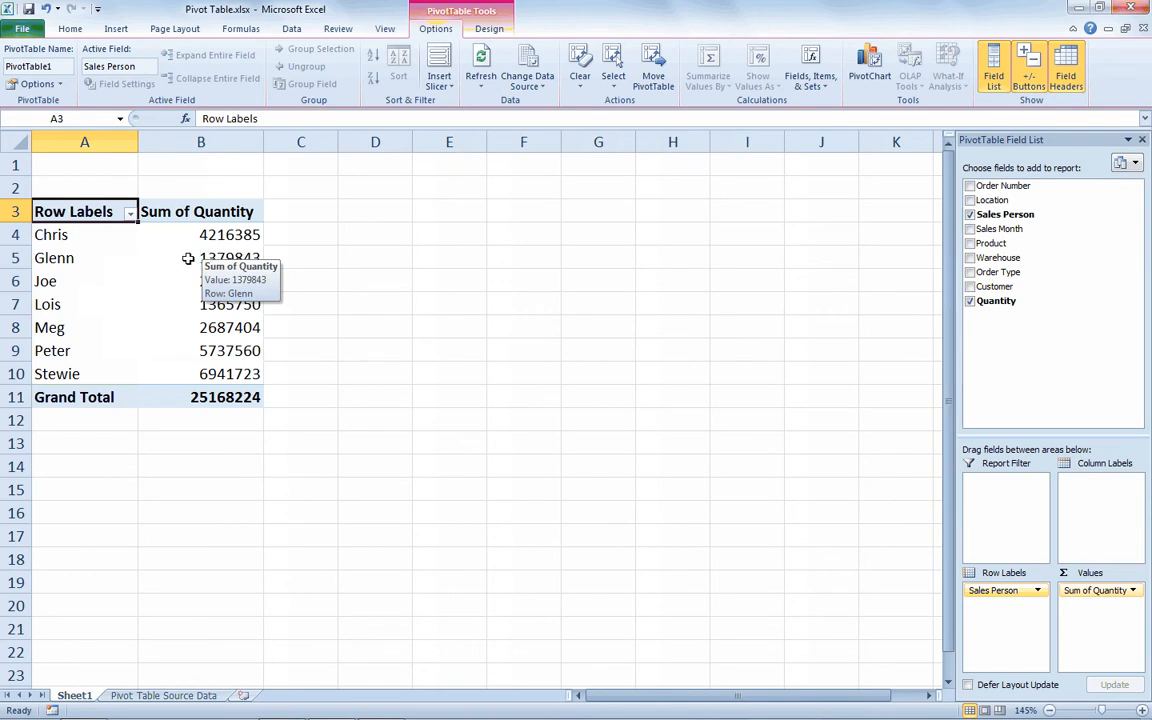
right_click(187, 261)
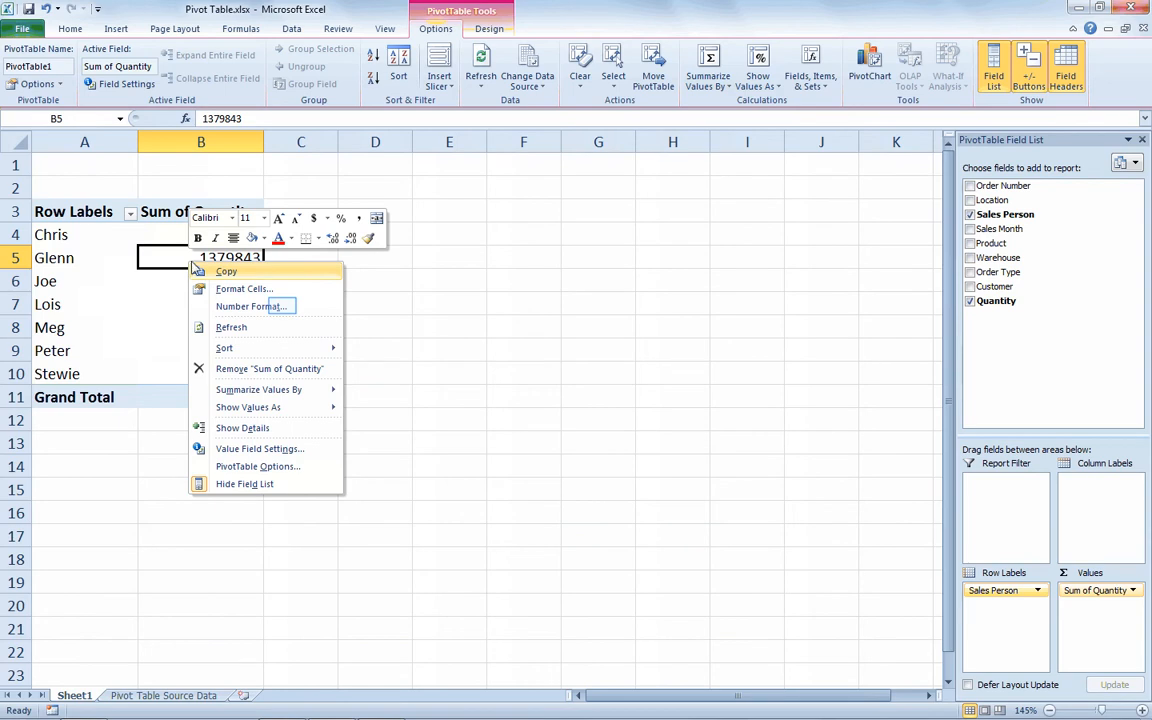
click(284, 309)
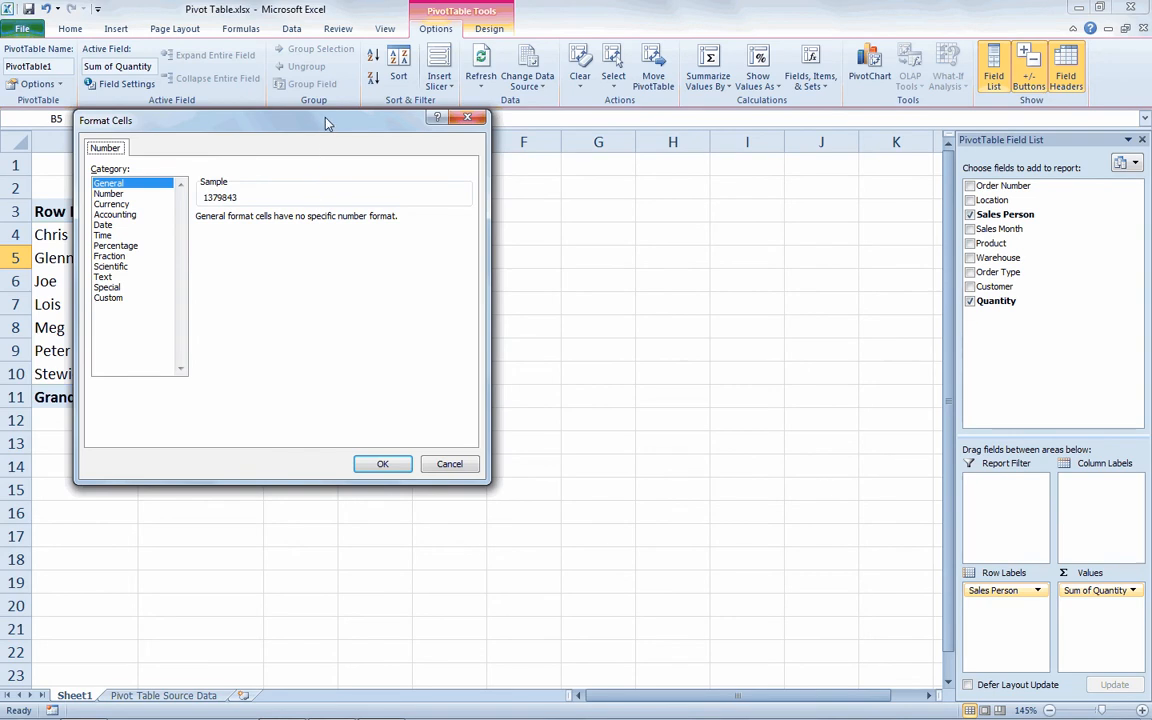
drag(329, 123, 619, 197)
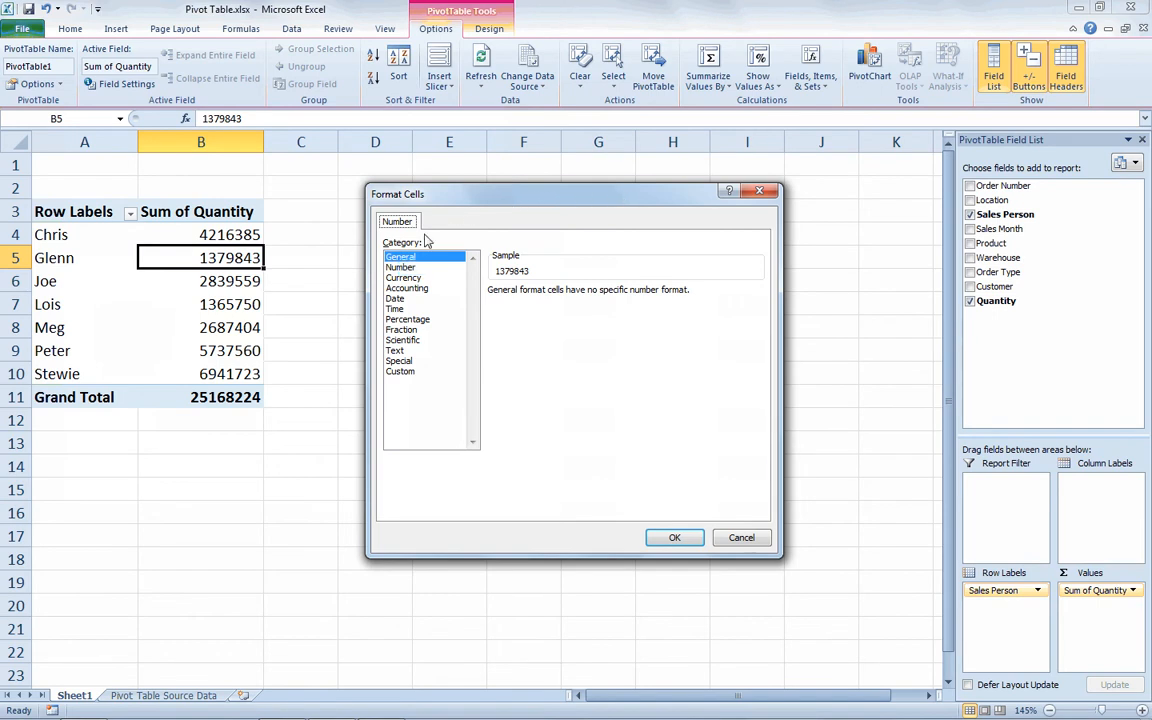
click(402, 267)
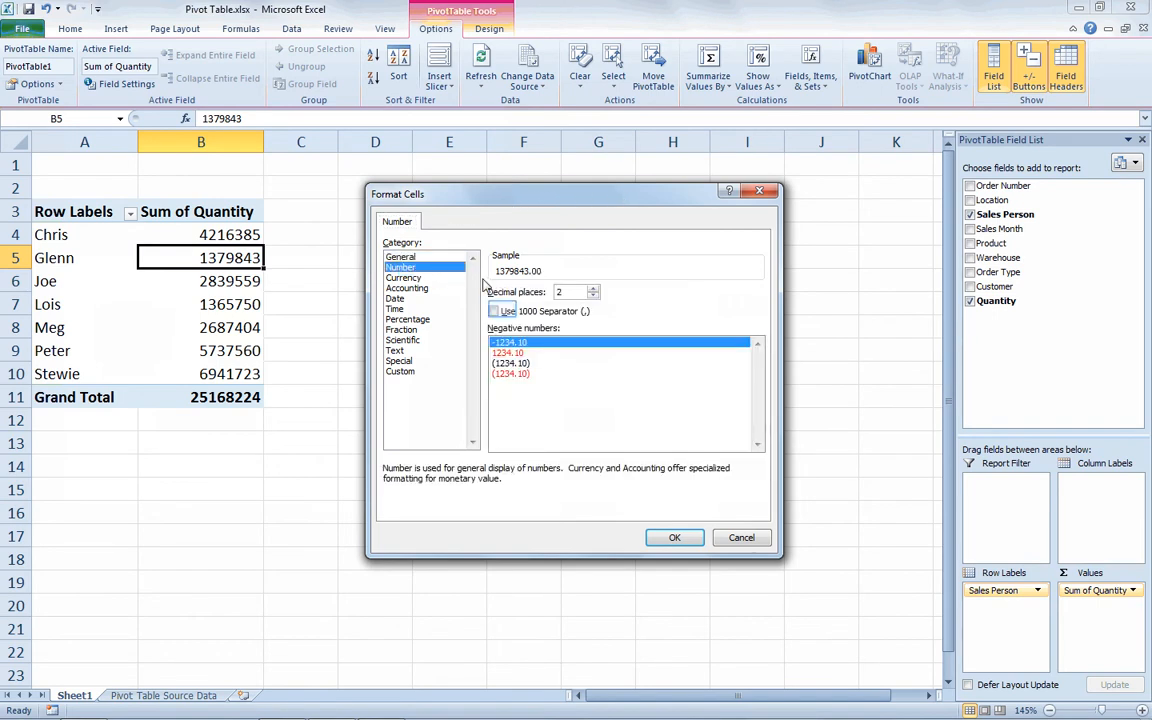
click(500, 311)
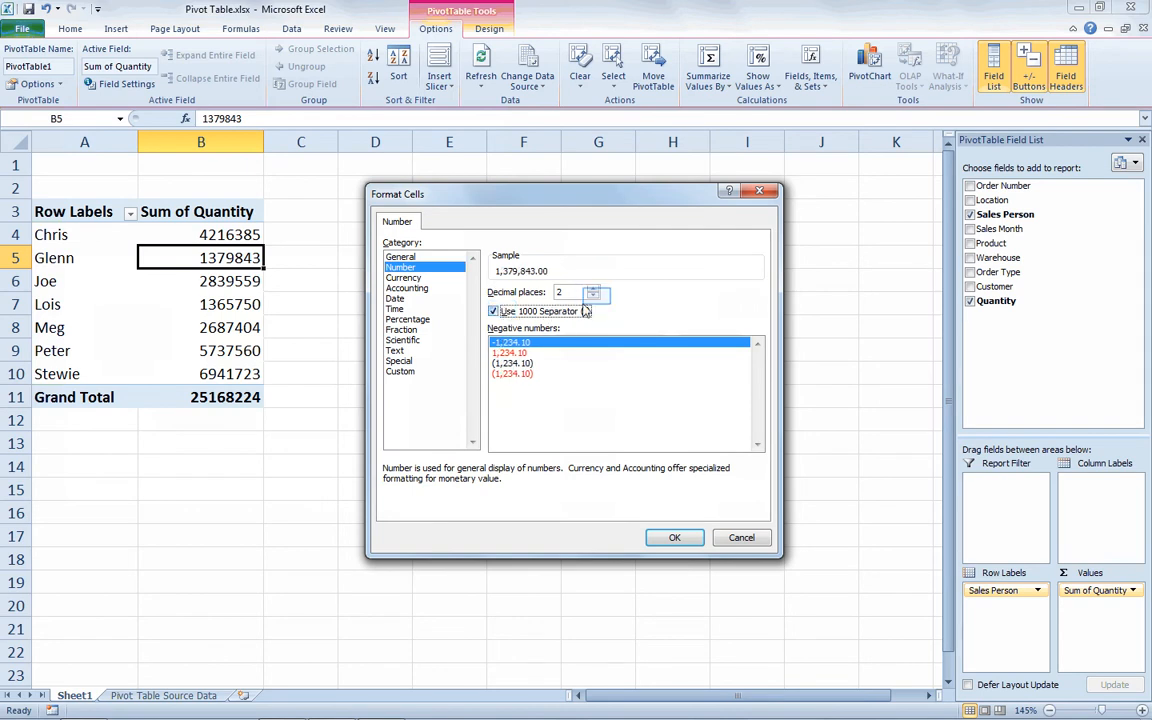
click(594, 296)
click(594, 296)
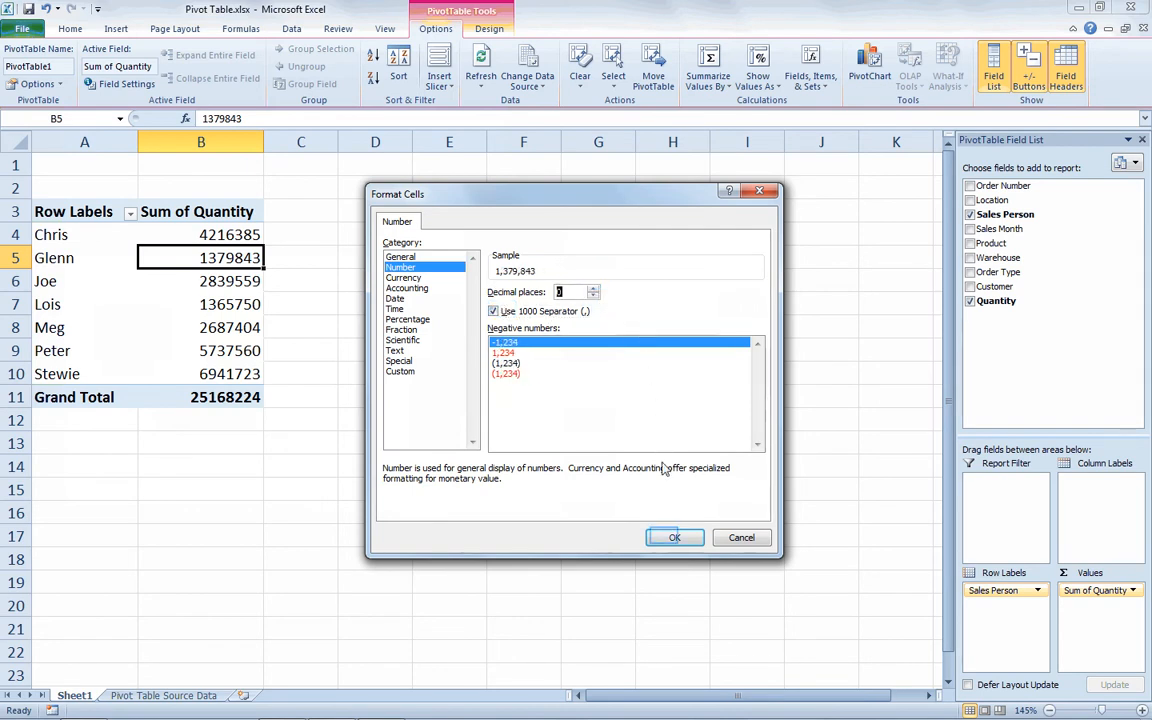
click(670, 538)
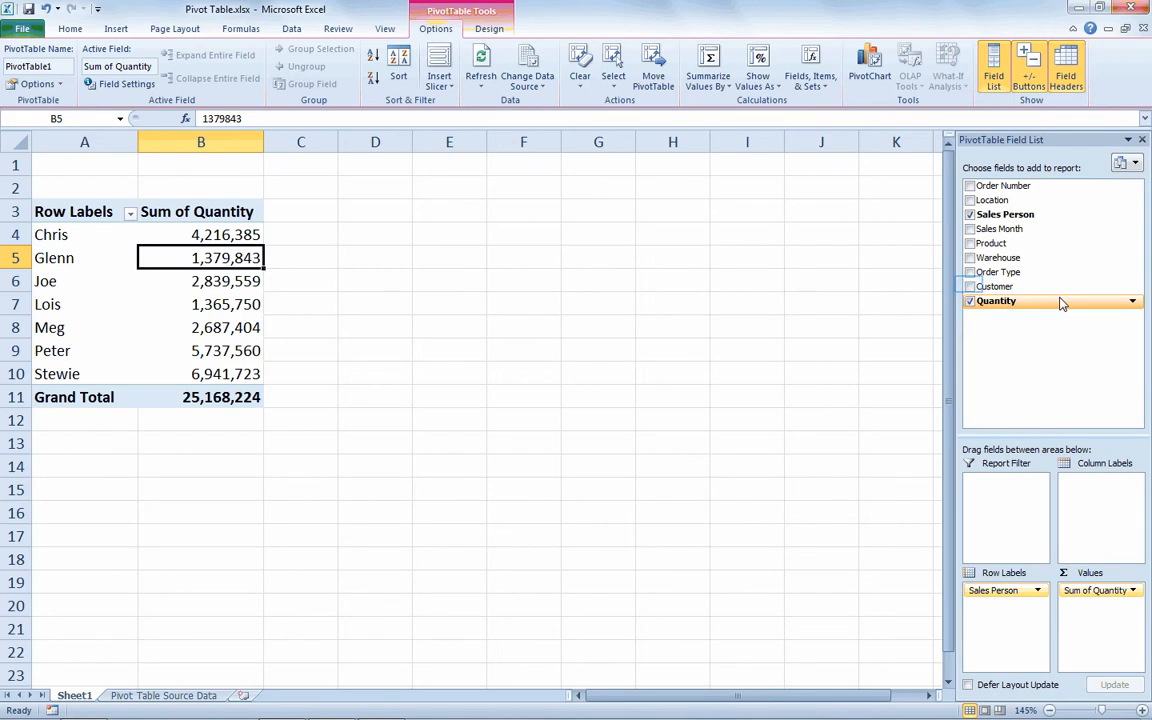
- Add the Customer field to the PivotTable and place it in the column labels
click(969, 287)
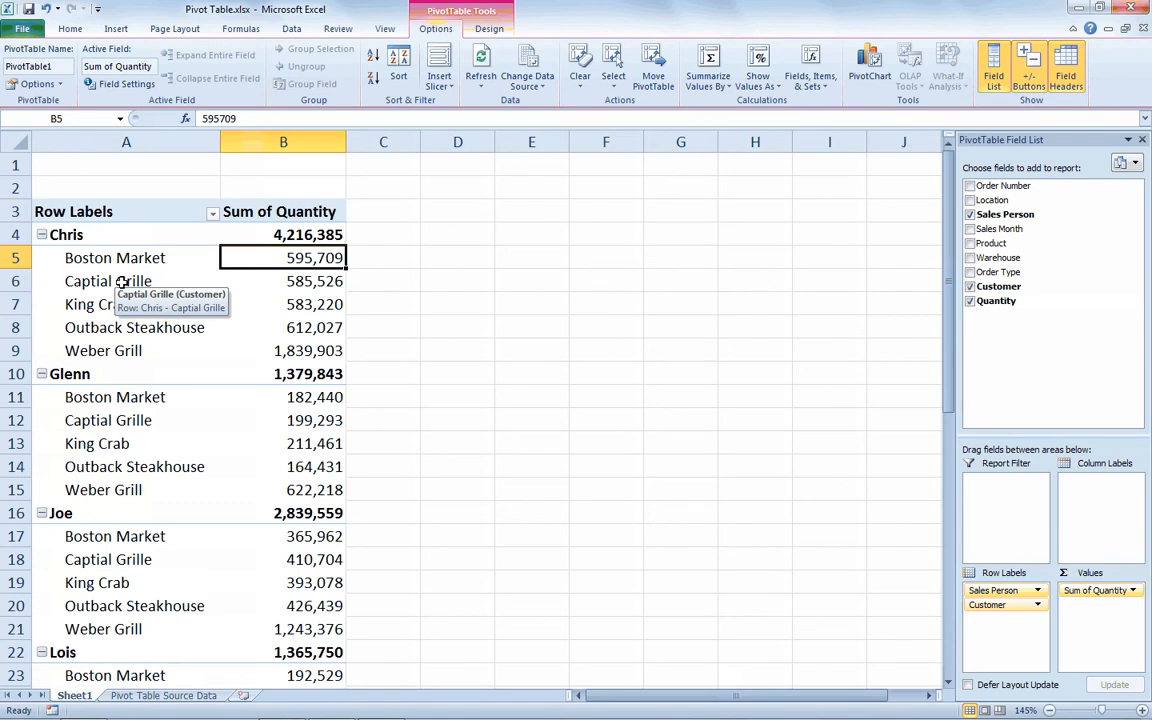
scroll(121, 284, down, 12)
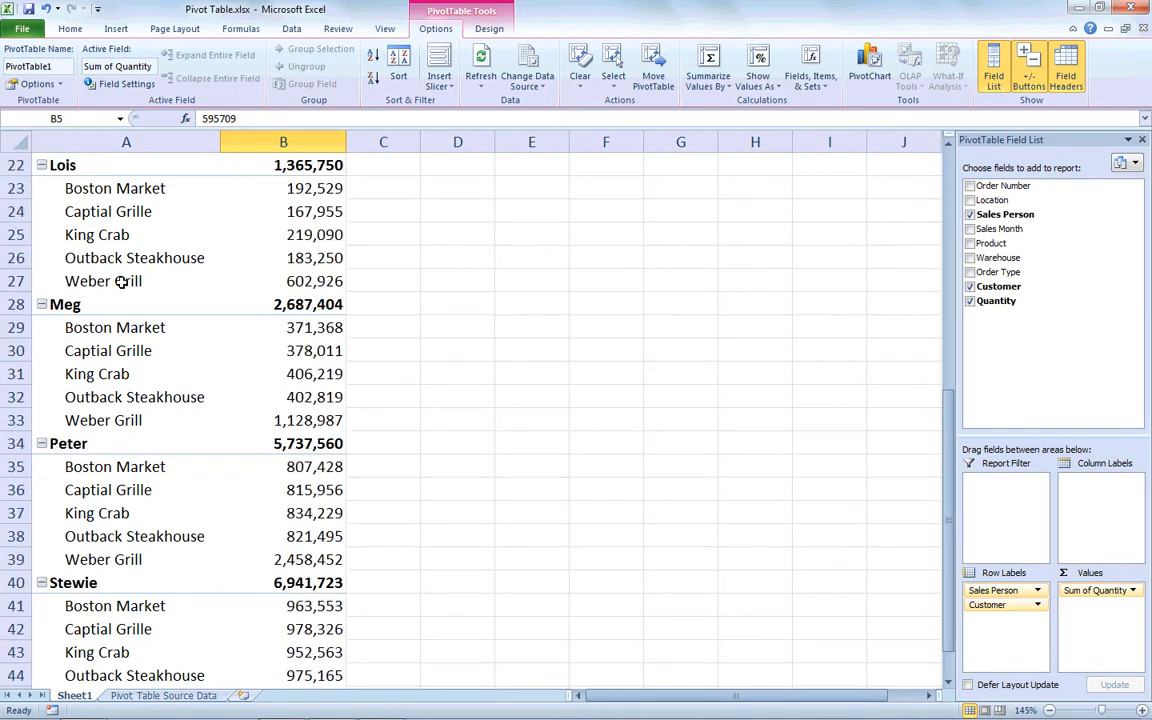
scroll(121, 283, up, 11)
scroll(121, 283, down, 5)
scroll(121, 283, up, 6)
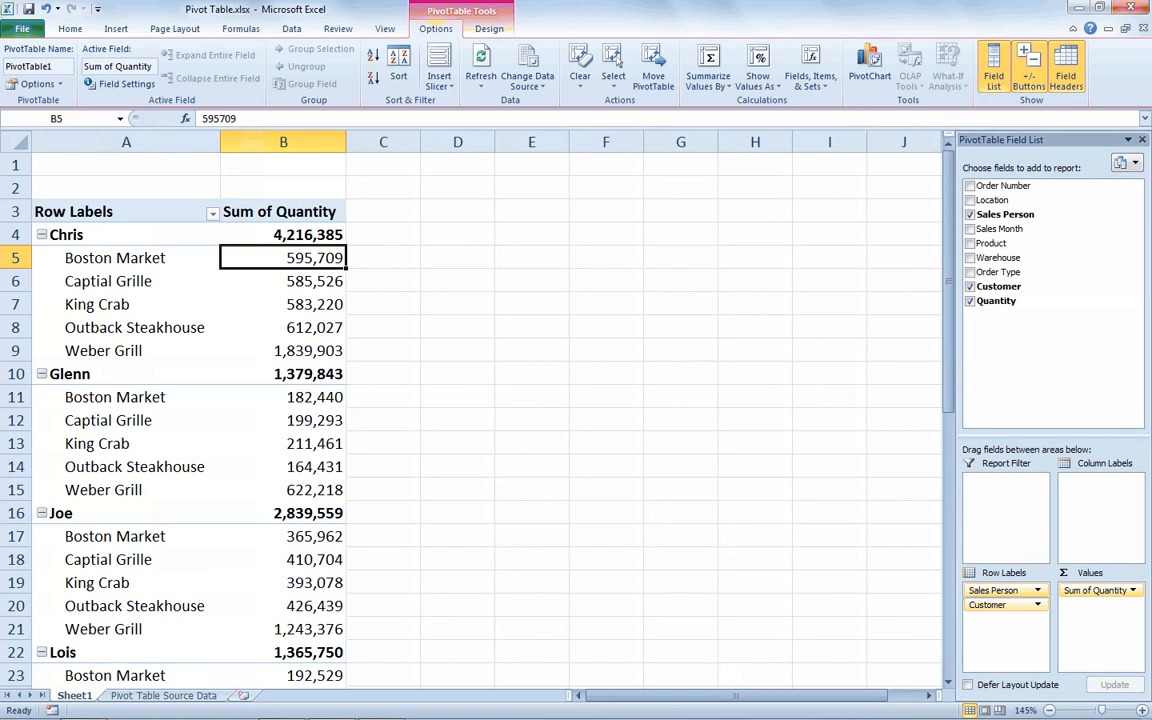
drag(1000, 604, 1085, 510)
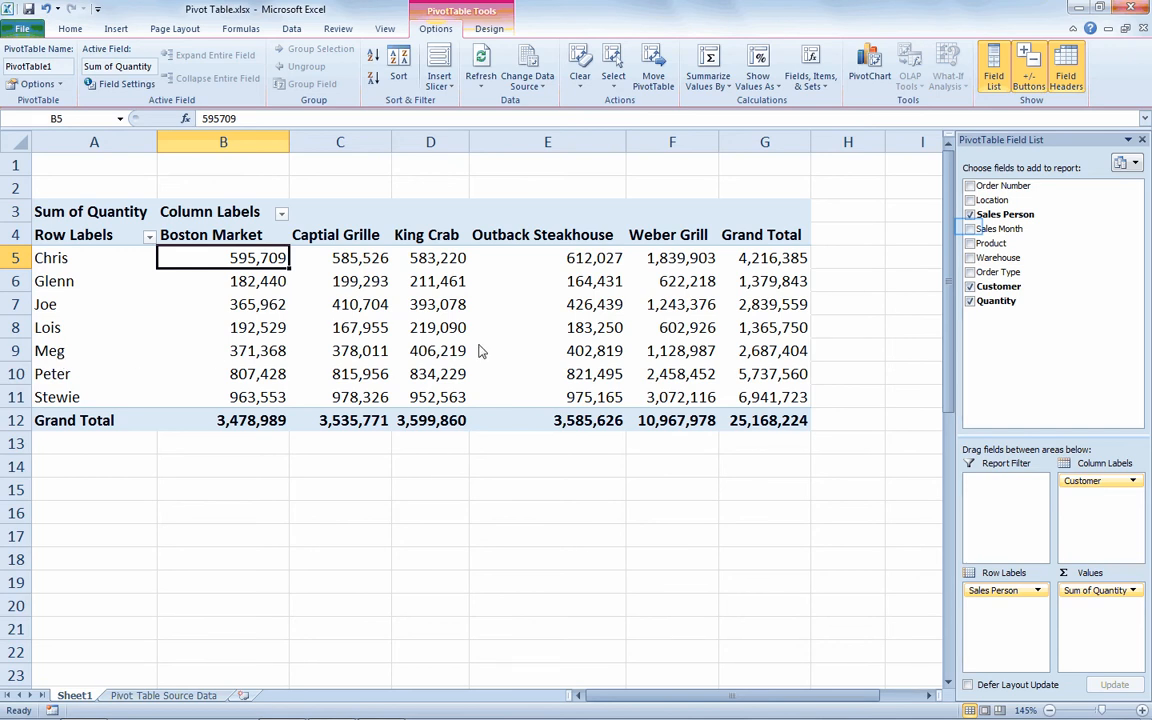
- Add the Sales Month field to the row labels beneath Sales Person and review the monthly breakdown
click(969, 229)
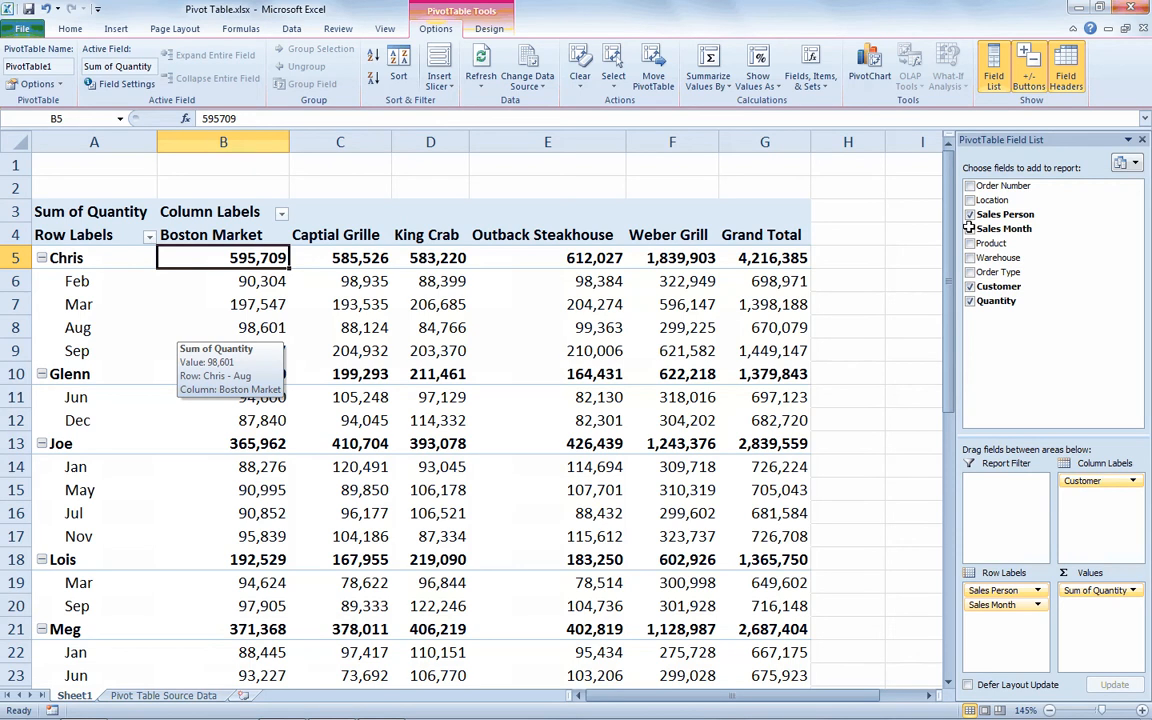
scroll(184, 337, down, 4)
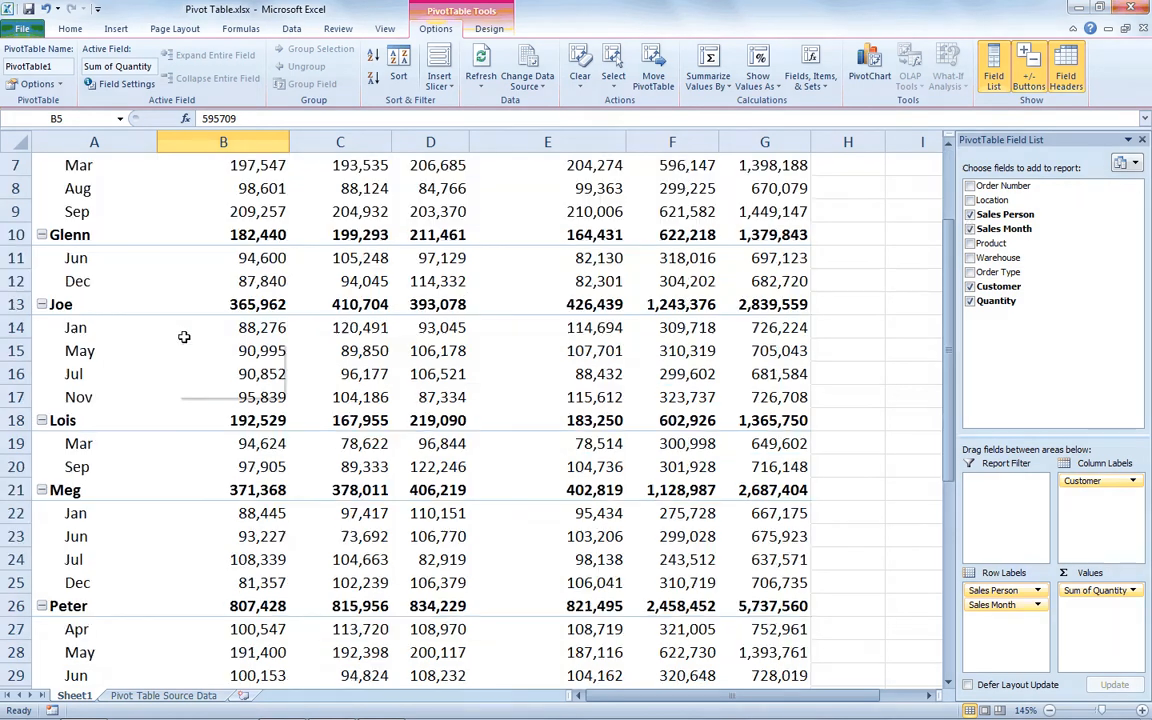
scroll(184, 337, up, 1)
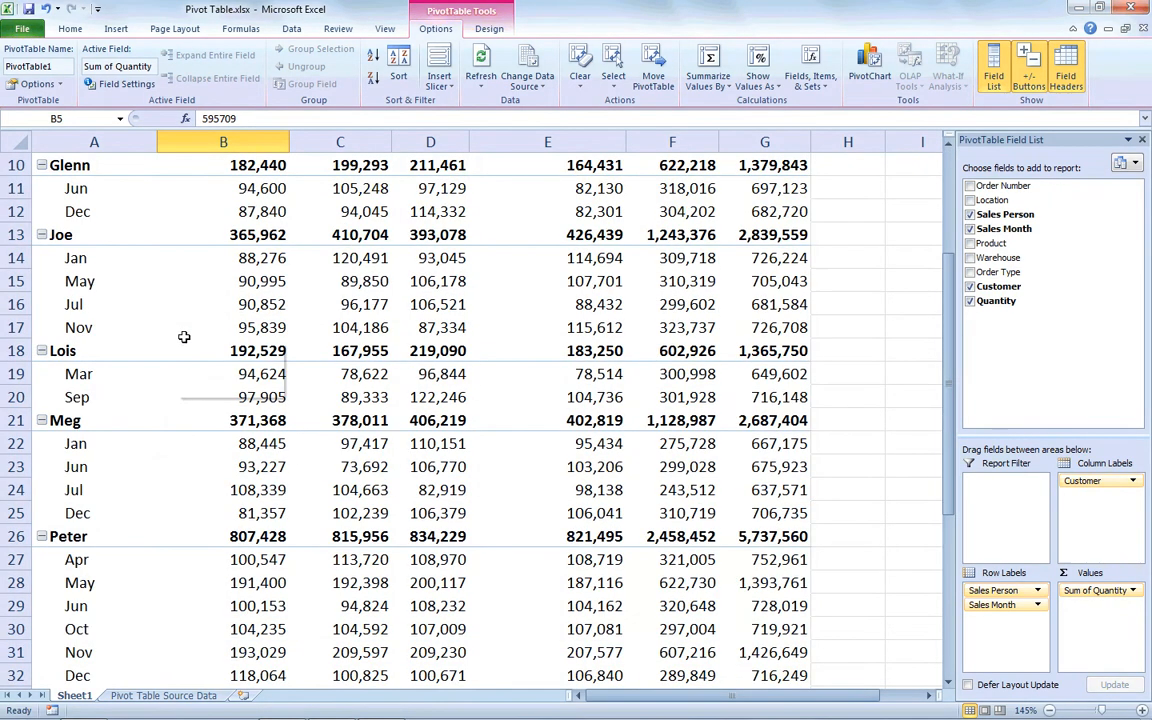
scroll(184, 337, up, 3)
scroll(184, 337, down, 3)
scroll(184, 337, up, 3)
mouse_move(352, 283)
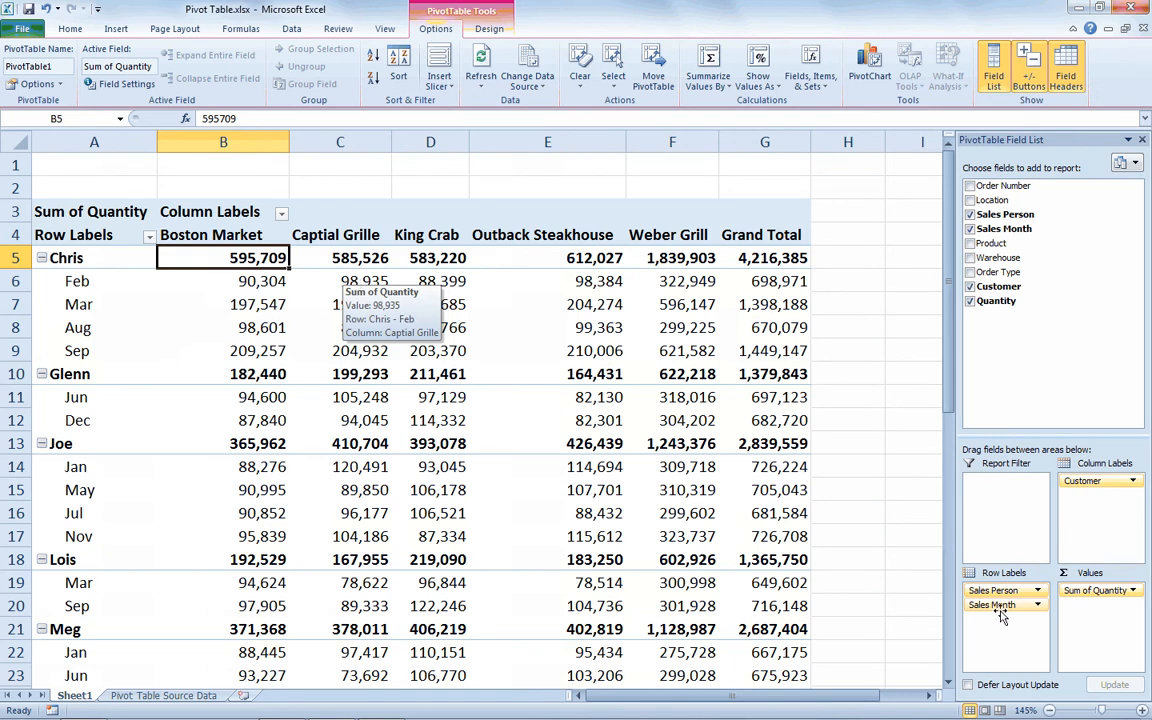
- Move Sales Month to the column labels beneath Customer and look across the resulting month columns
drag(1001, 616, 1095, 497)
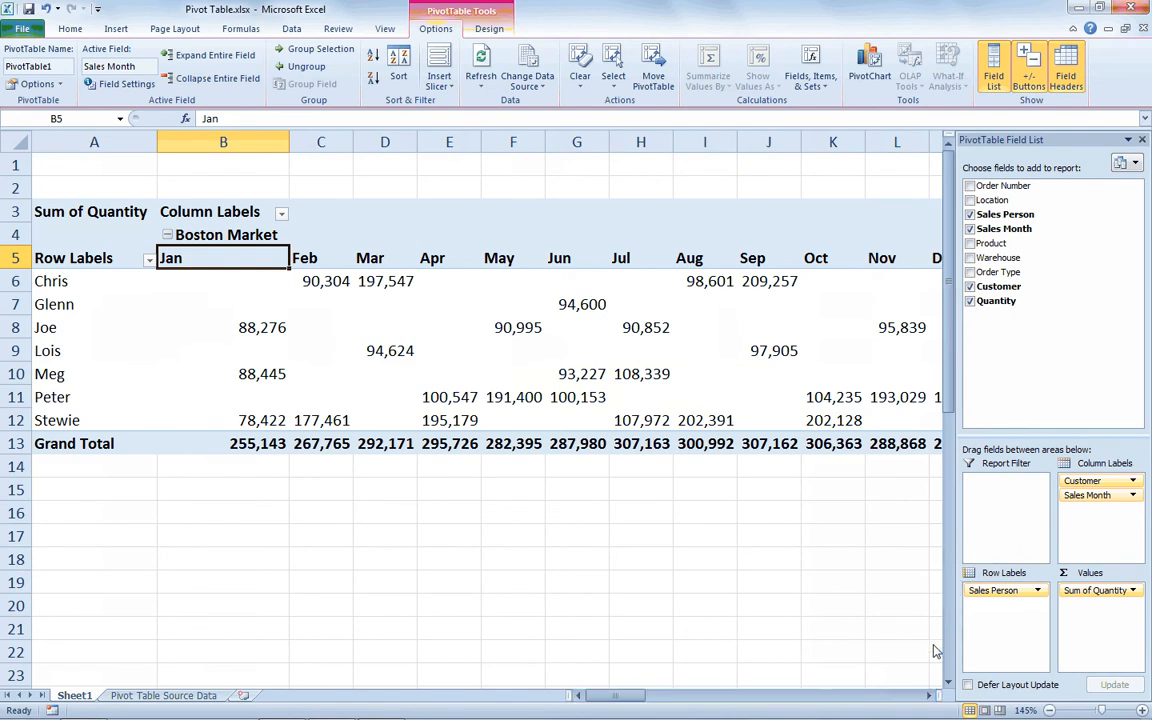
click(932, 698)
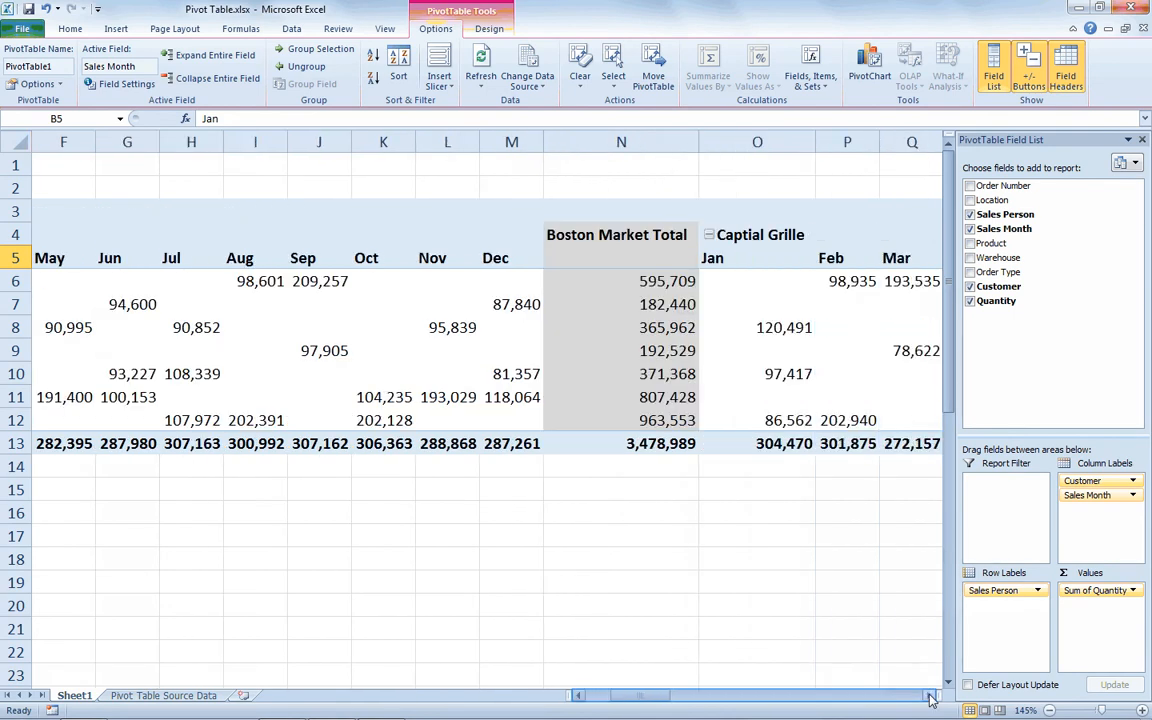
click(931, 697)
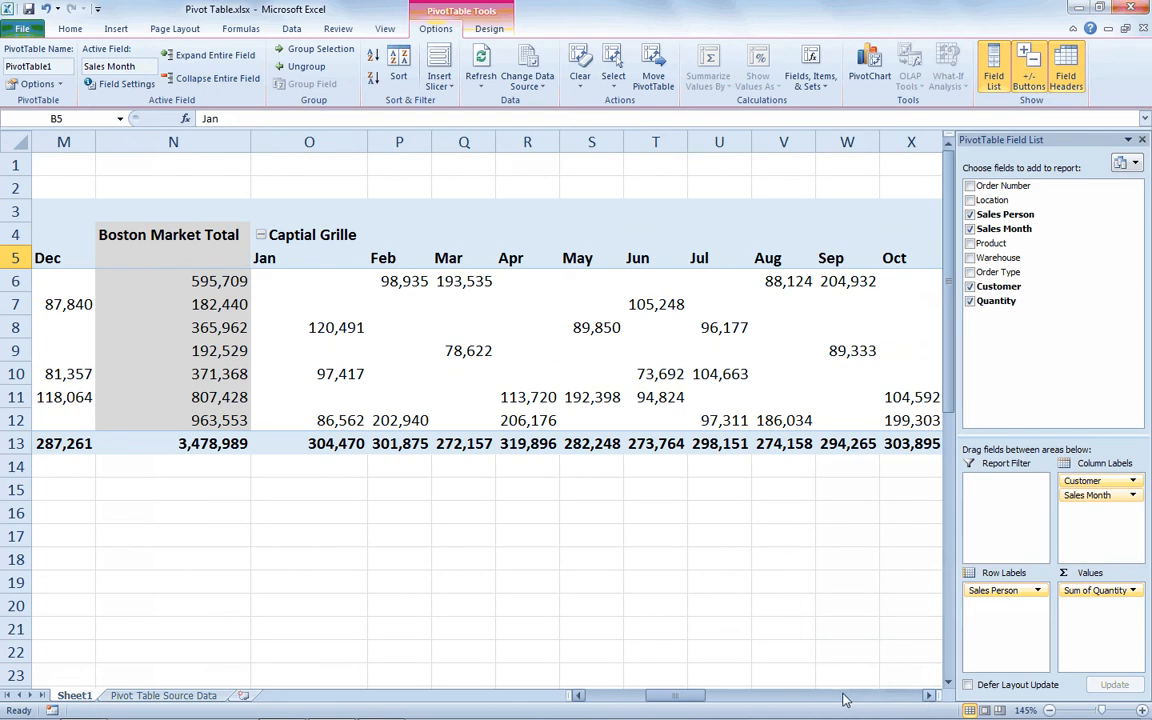
drag(662, 697, 583, 702)
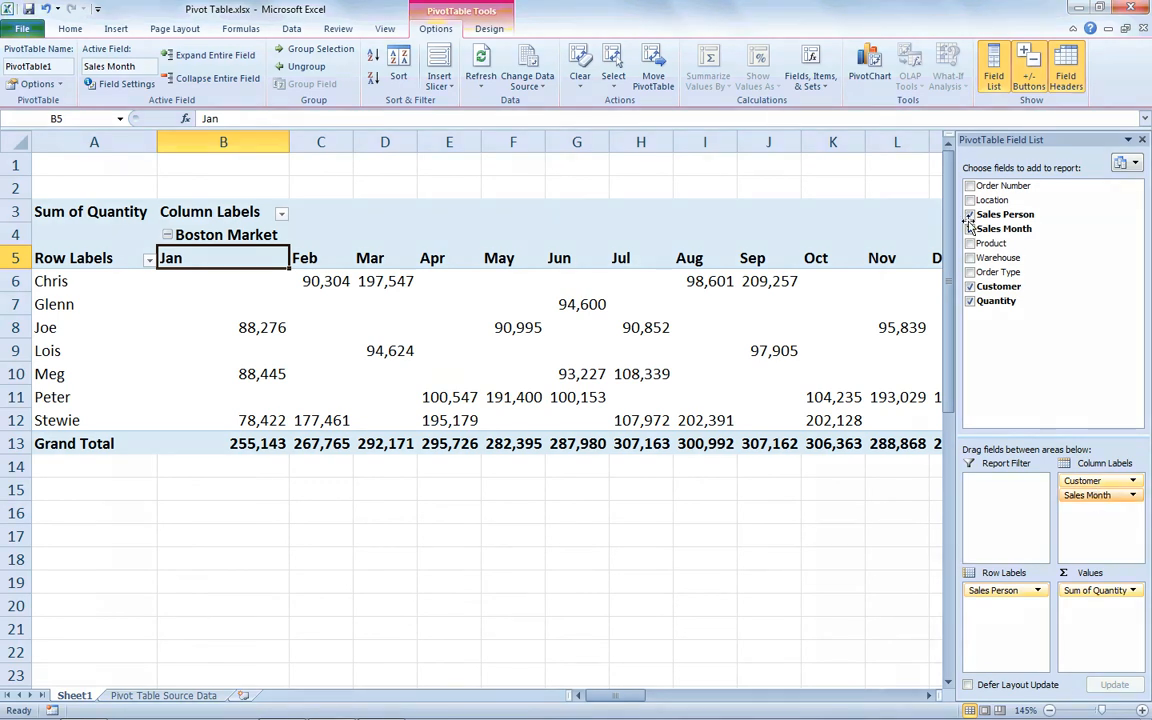
- Move Sales Month from the column labels to the report filter and look at its list of months
drag(1093, 506, 1005, 485)
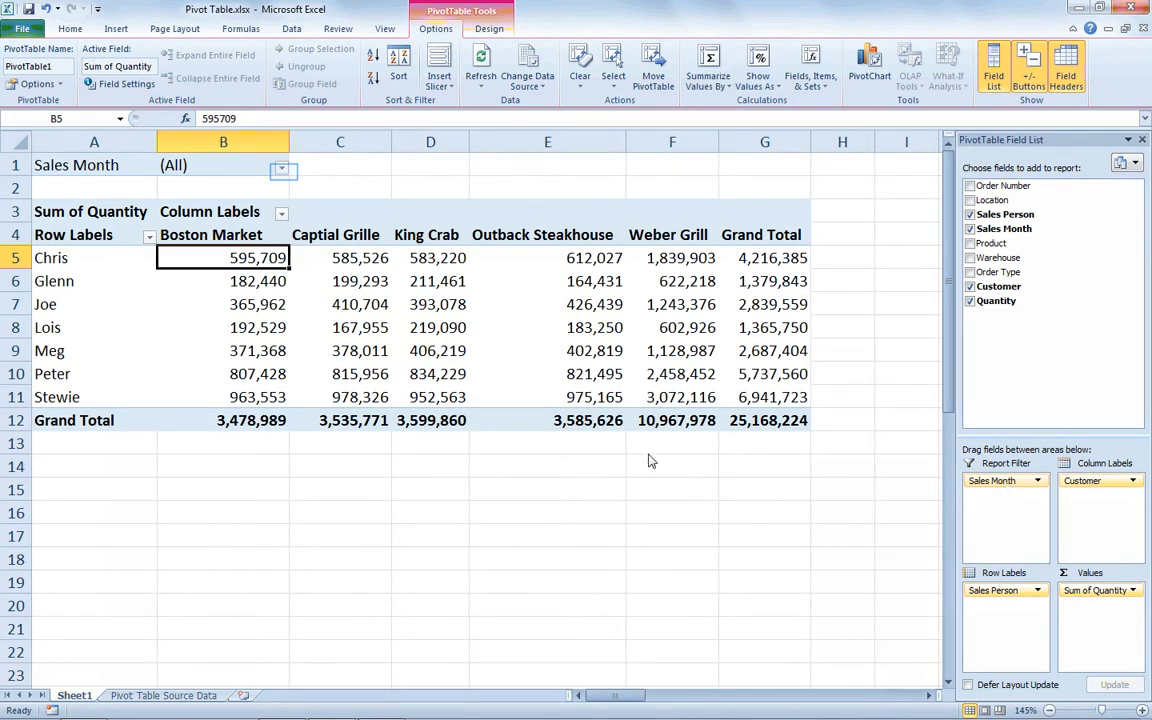
click(282, 170)
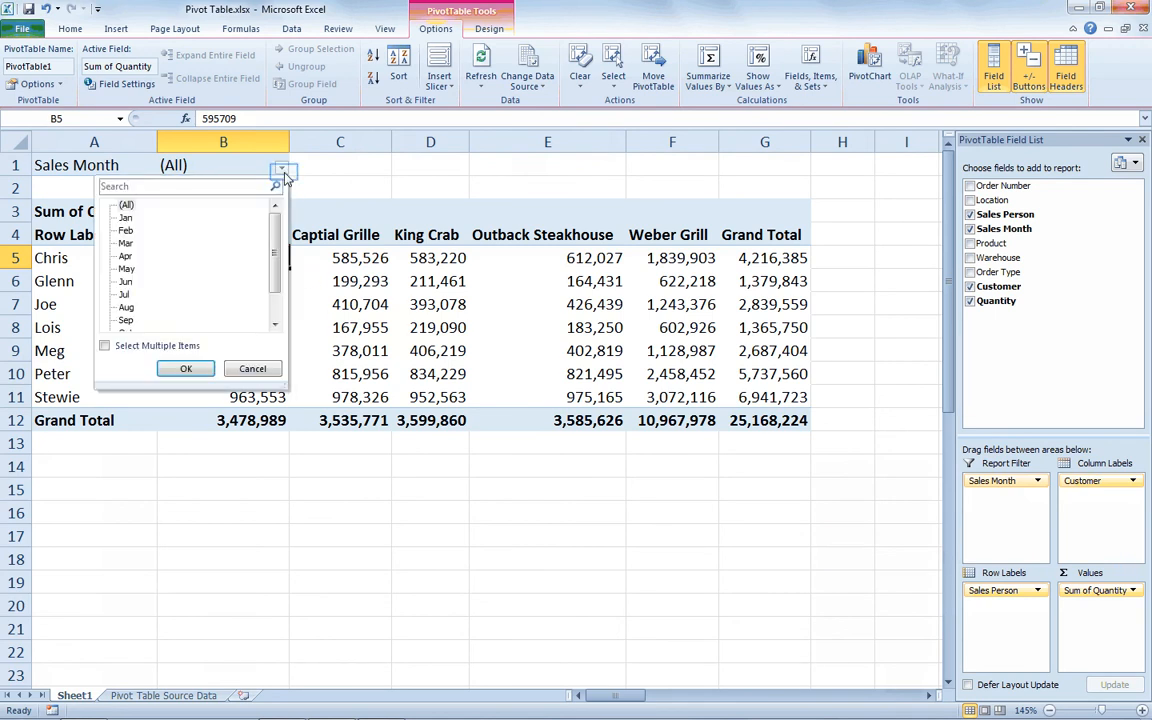
click(284, 173)
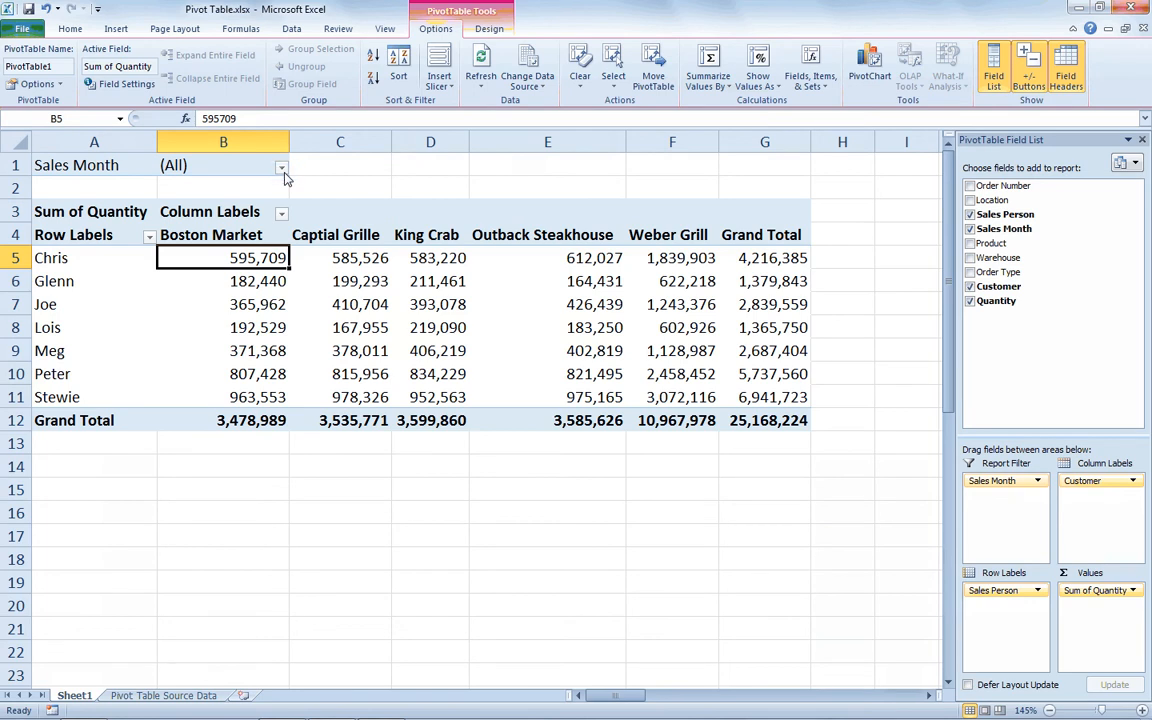
- Filter the PivotTable's Sales Month report filter to multiple items, keeping only Jan and Feb
click(283, 172)
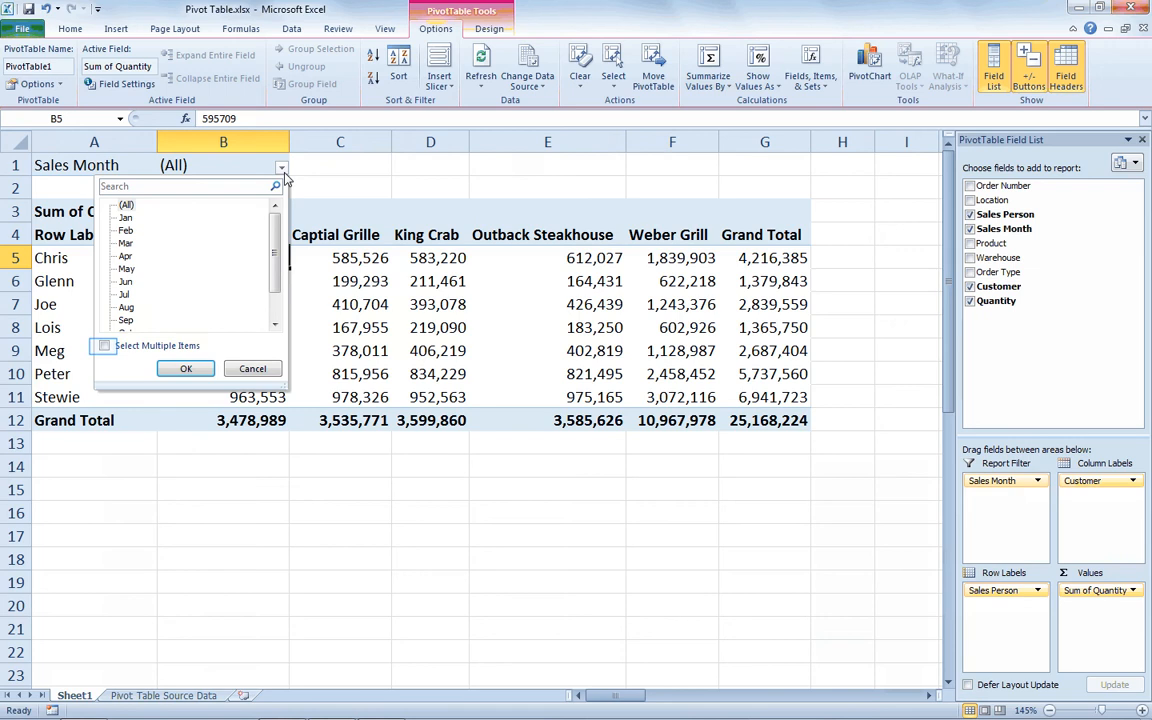
click(105, 345)
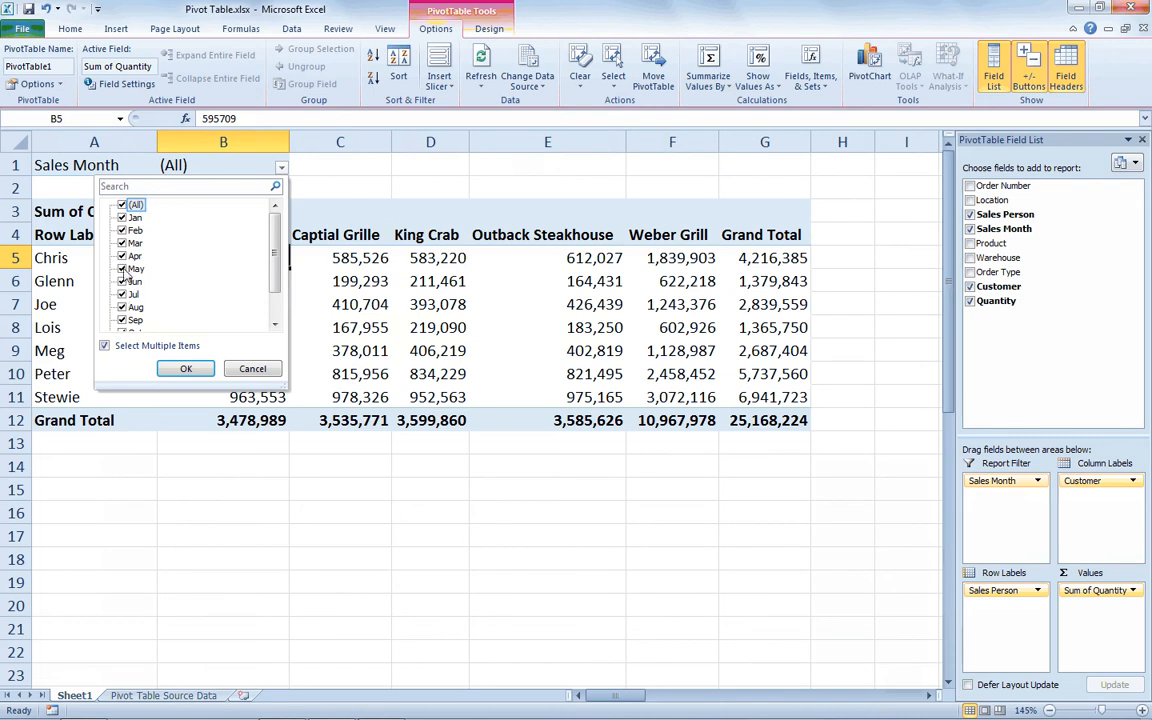
click(127, 205)
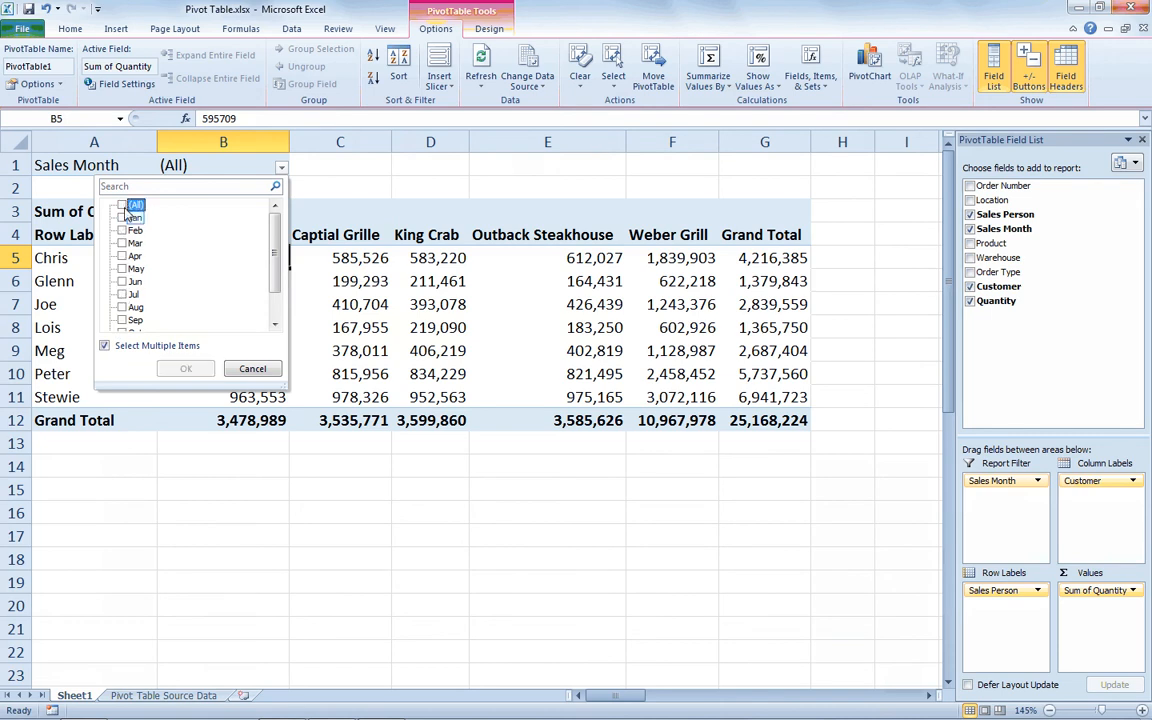
click(122, 218)
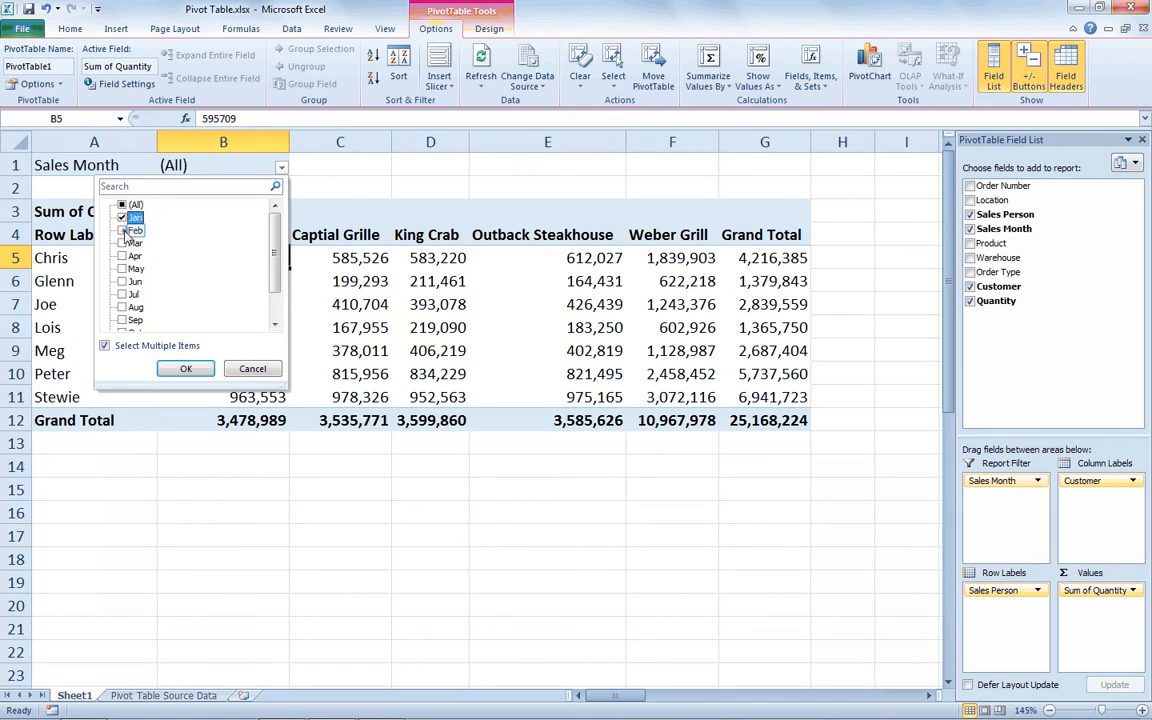
click(122, 231)
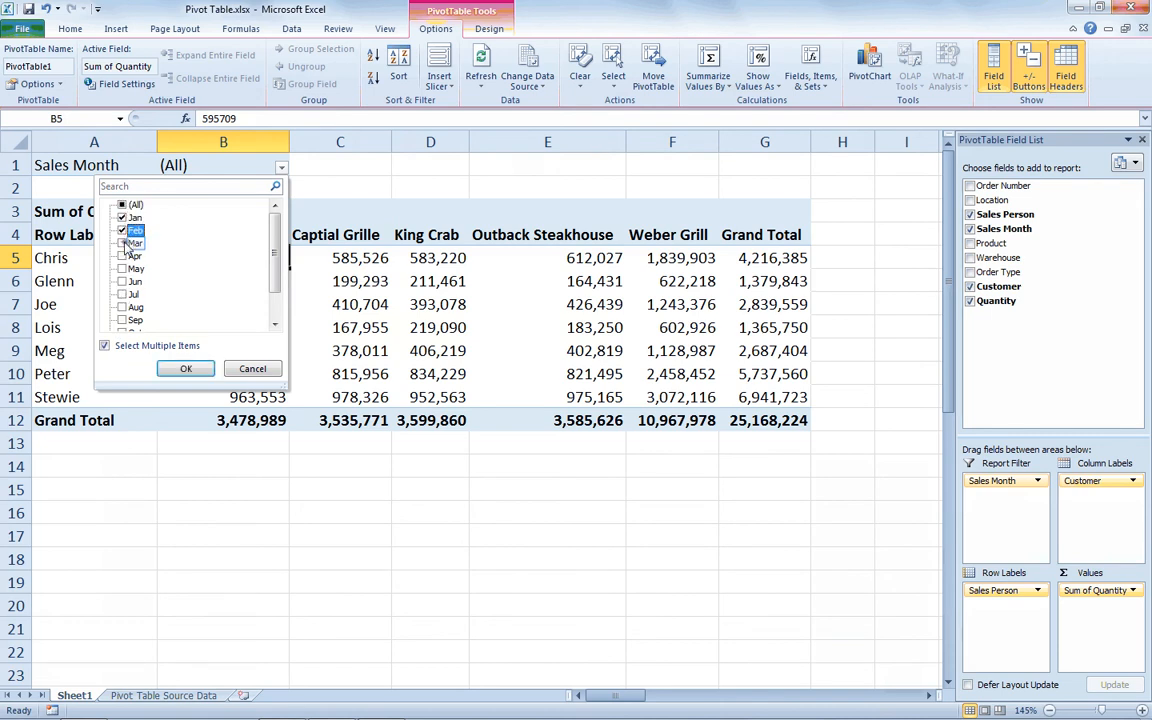
click(190, 369)
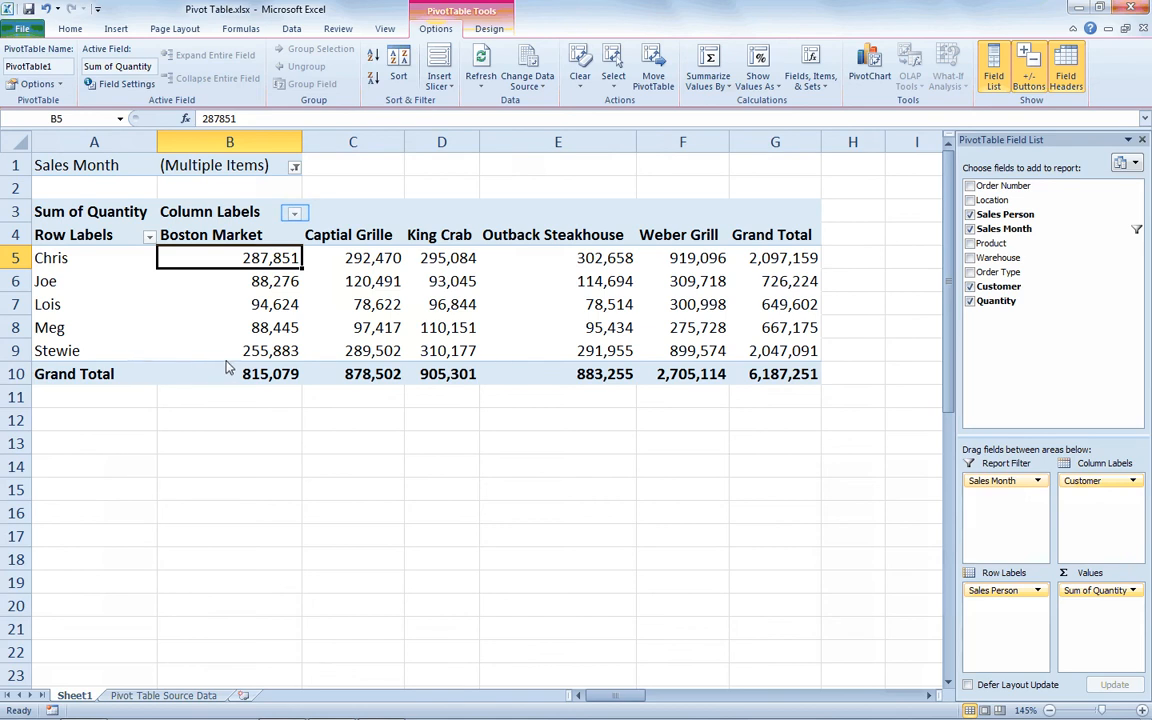
- Filter the Customer field in the PivotTable to show only Boston Market and King Crab
click(295, 215)
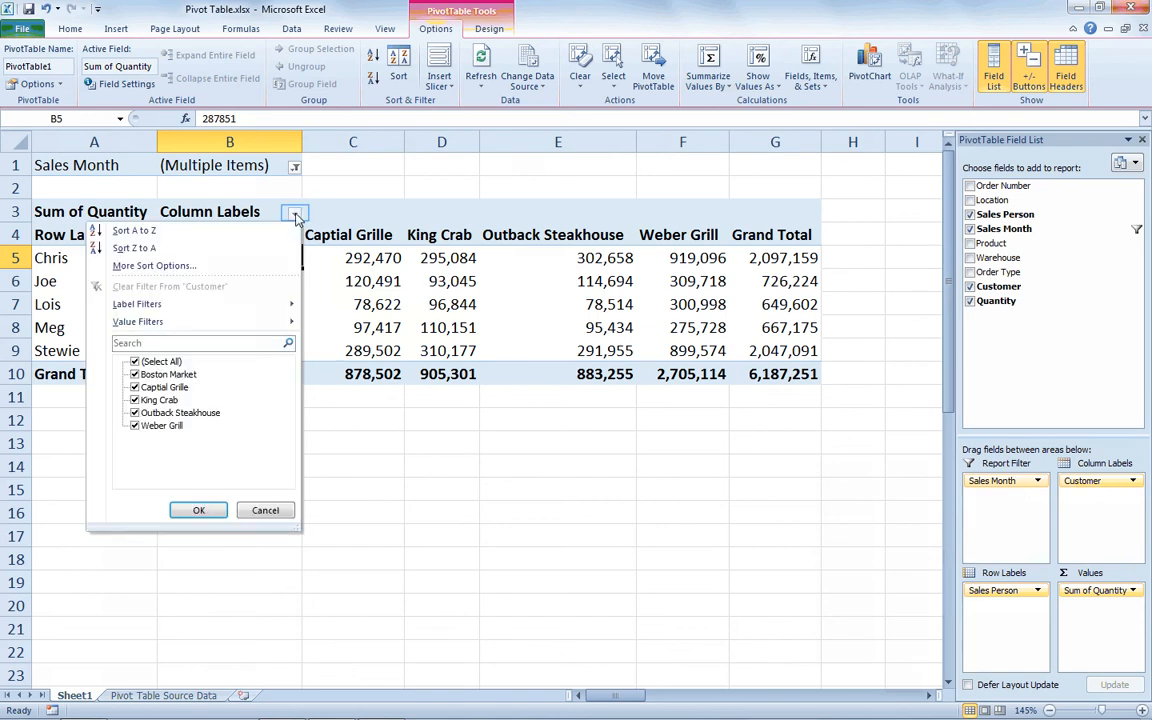
click(295, 215)
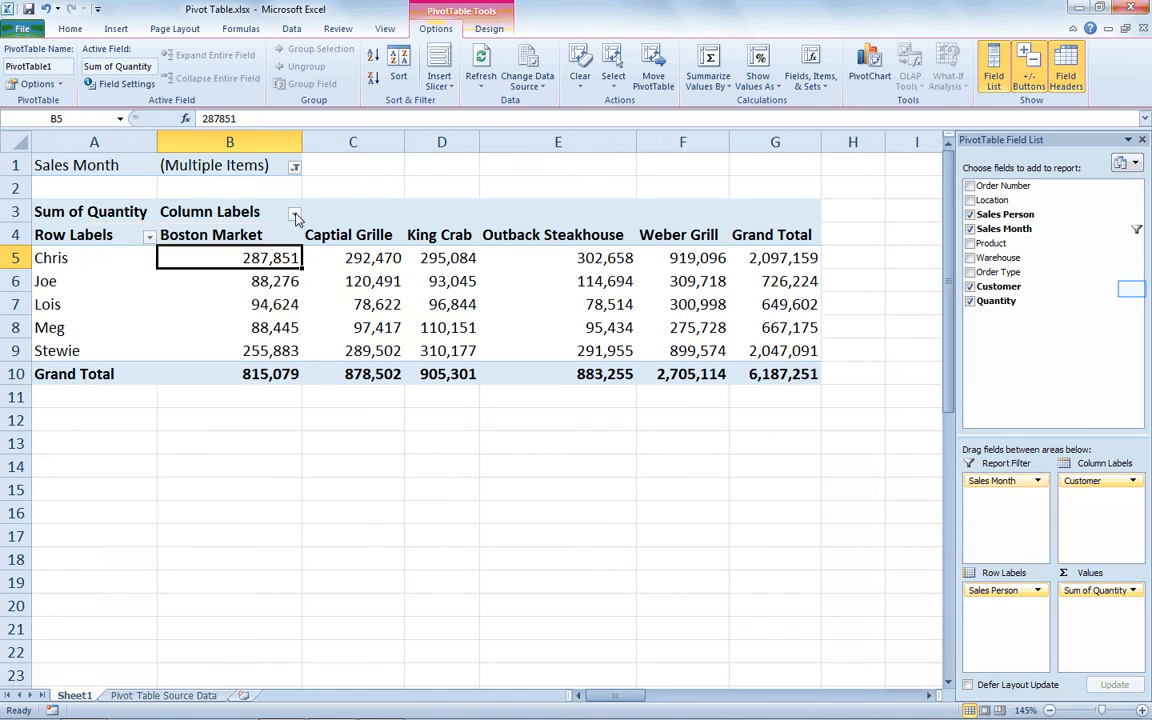
click(1133, 289)
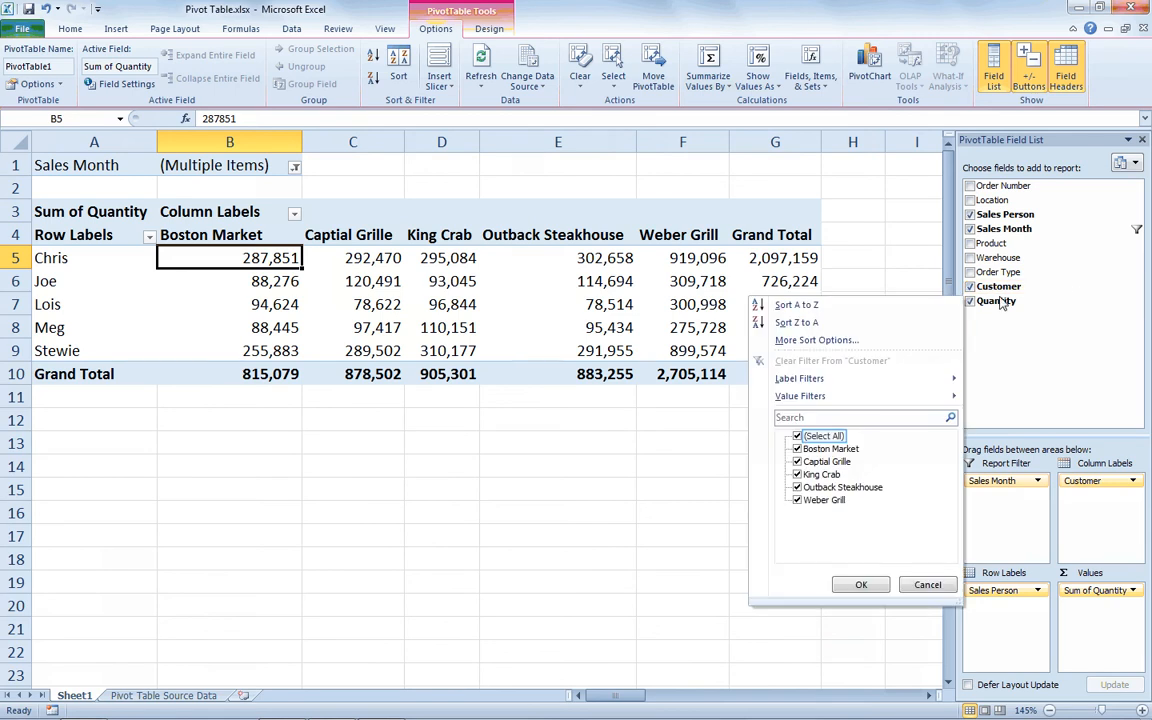
click(797, 437)
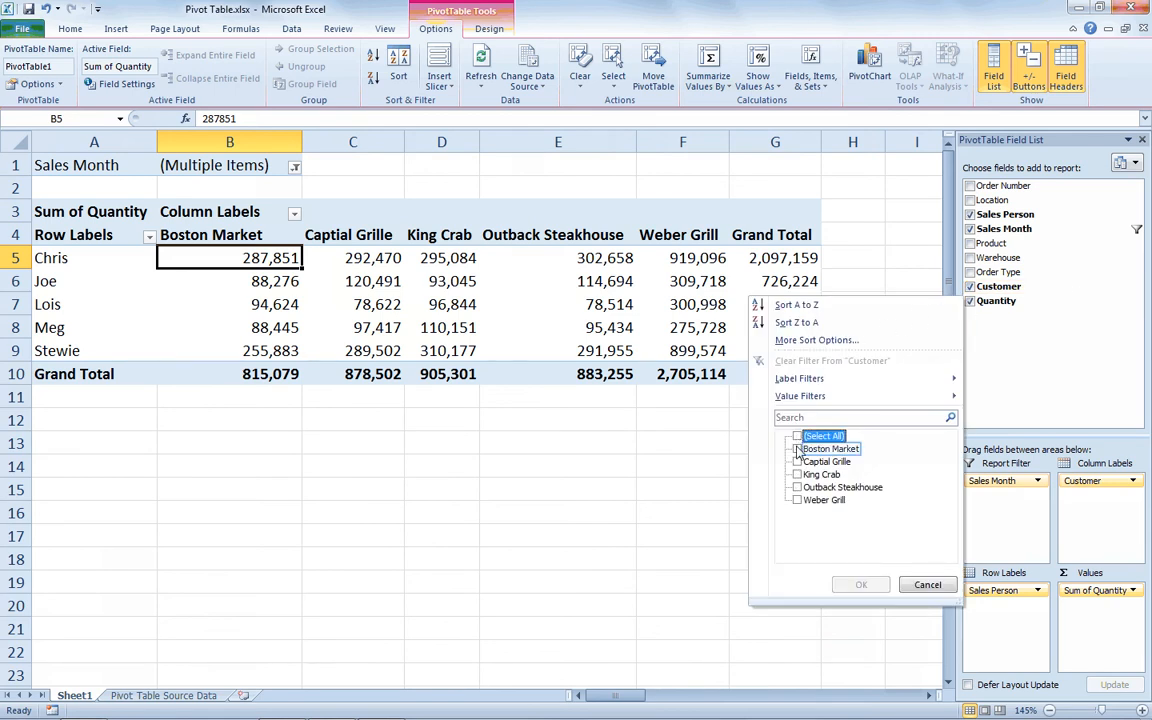
click(797, 449)
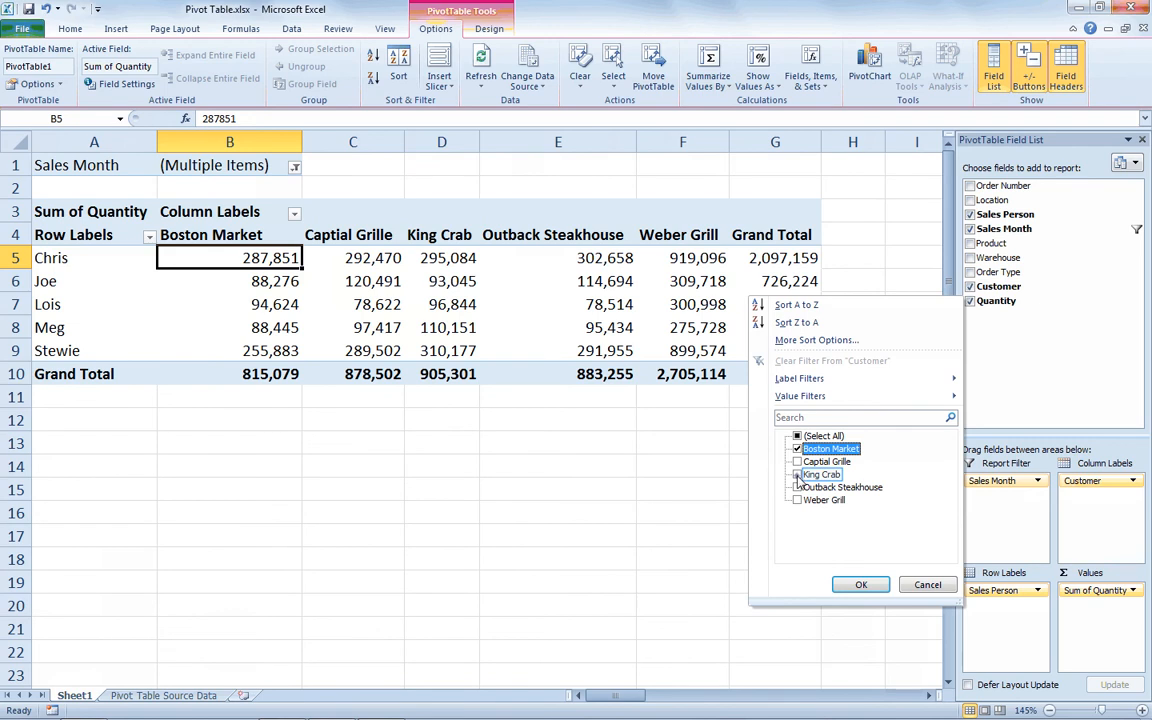
click(797, 474)
click(851, 580)
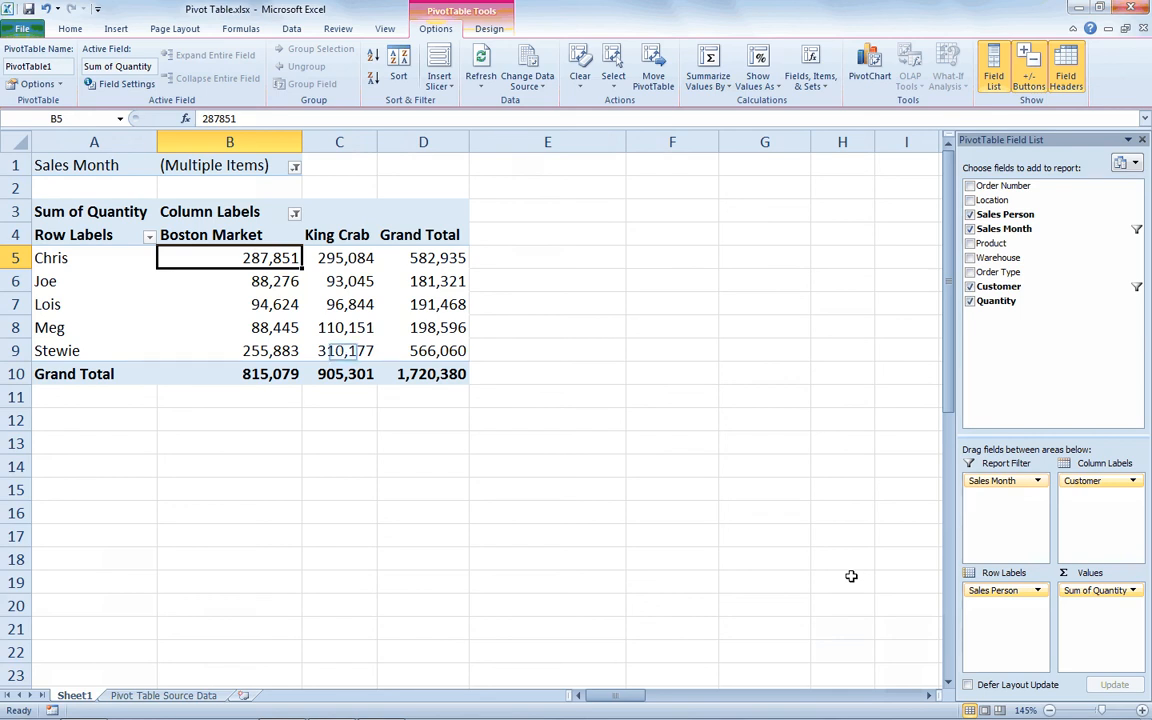
- Drill down into the last sales person's King Crab quantity to extract its underlying records onto a new sheet, and check the sales person and customer columns
click(342, 351)
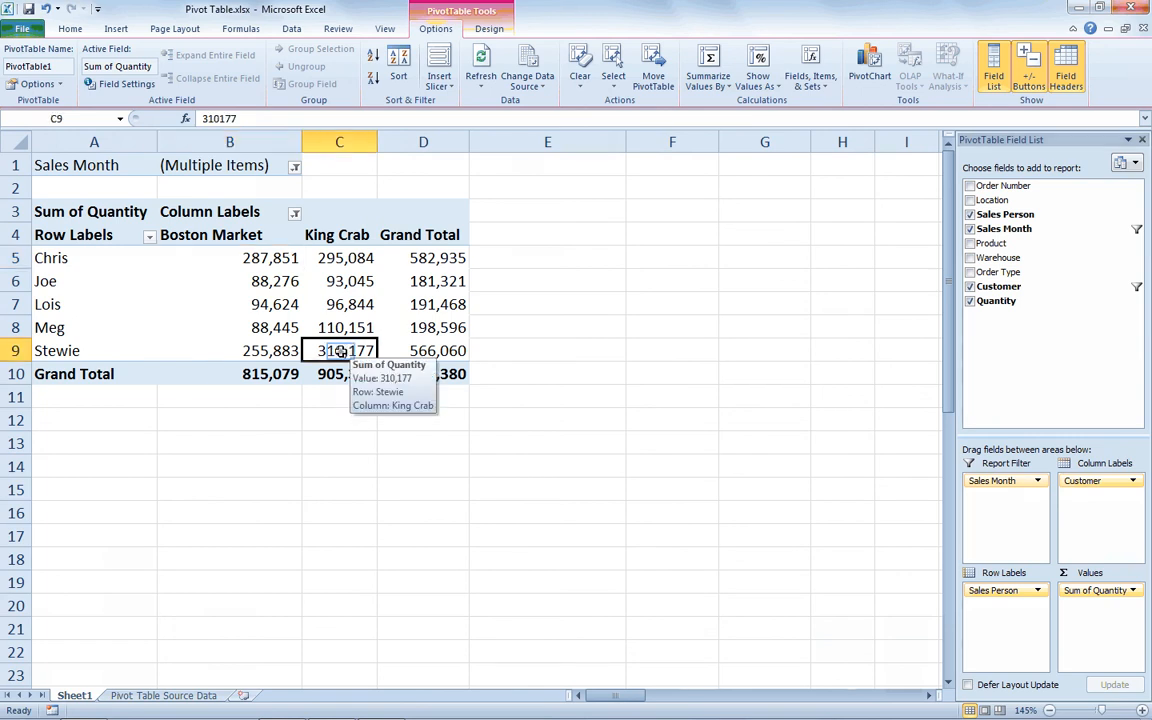
double_click(342, 351)
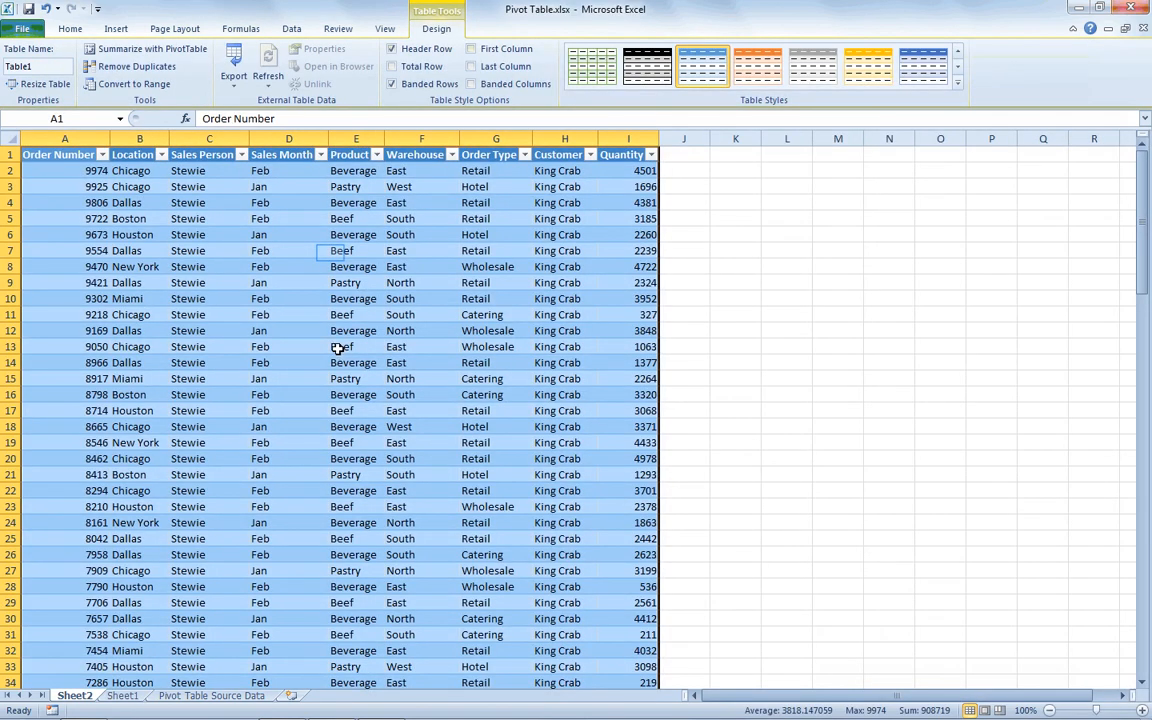
click(330, 252)
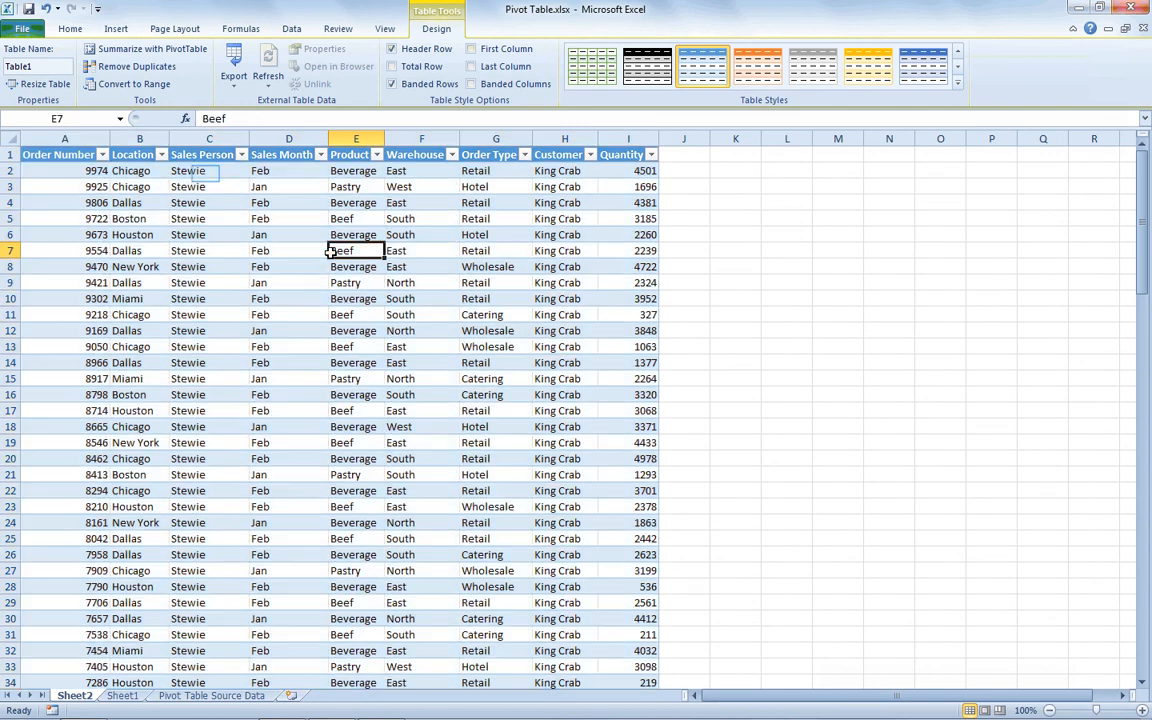
click(205, 172)
click(554, 185)
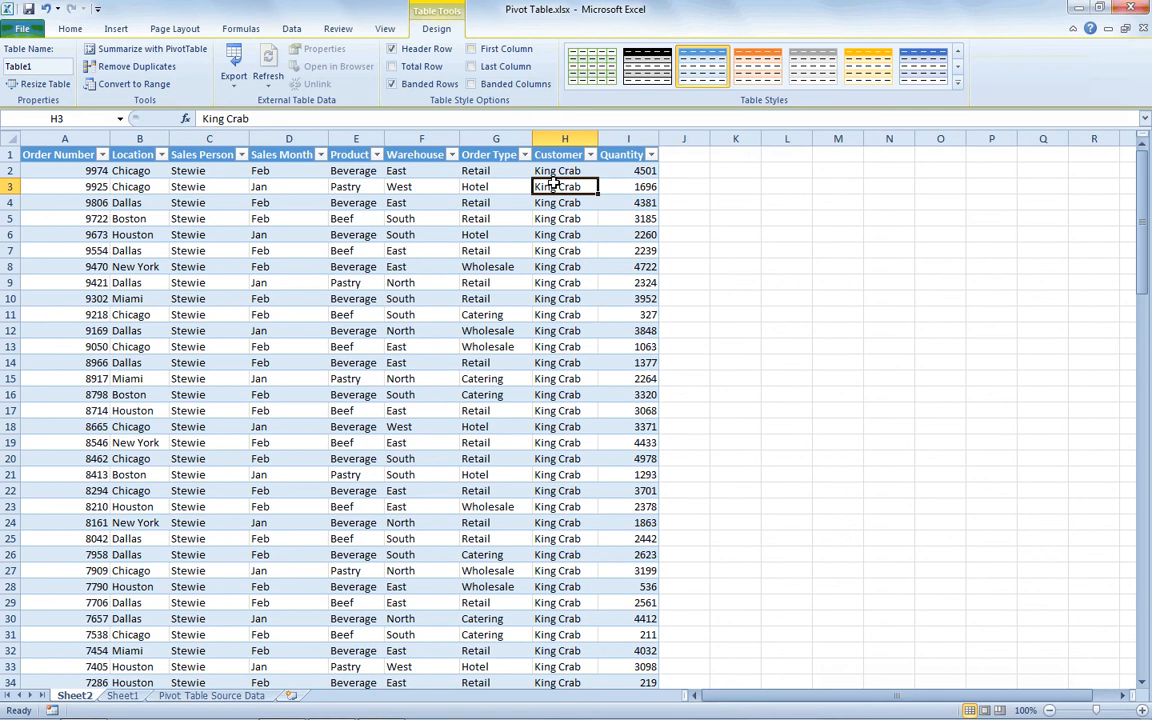
- Examine the extracted King Crab records down to the last table row and compare them with the PivotTable value on Sheet1
key(ctrl+Down)
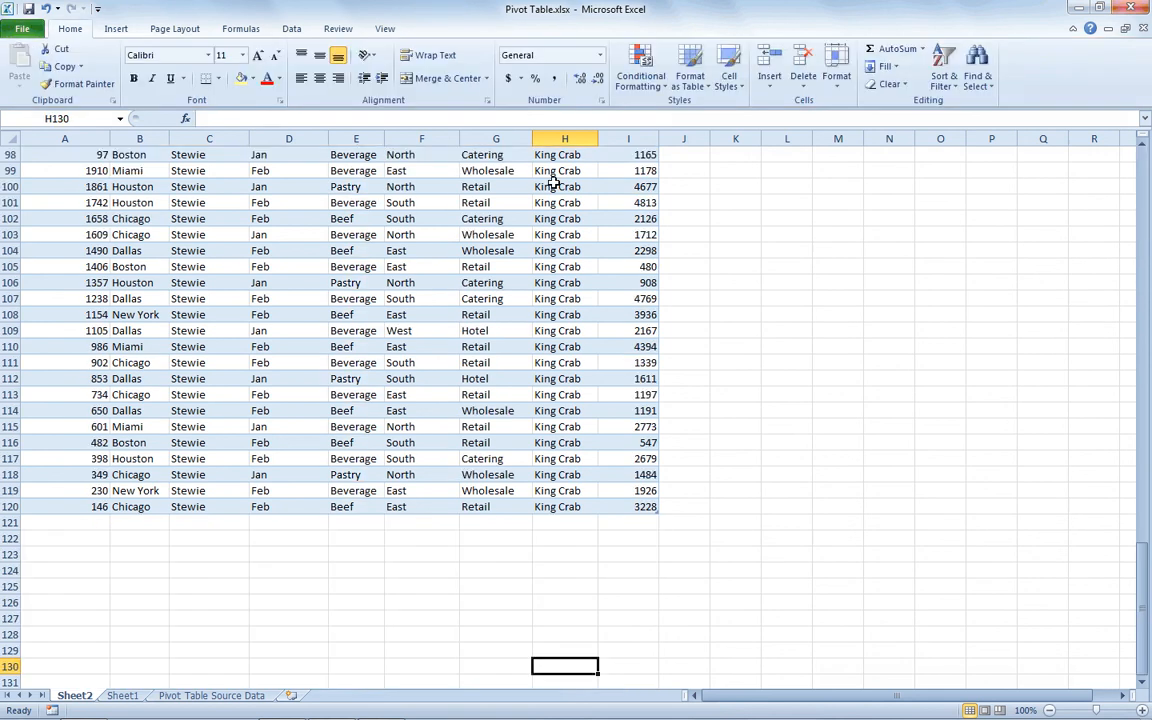
key(Up)
key(Up)
key(Up)
key(Up)
key(Up)
key(Up)
key(Up)
key(Up)
key(Up)
key(Up)
key(Up)
key(Up)
key(Up)
key(Down)
key(Down)
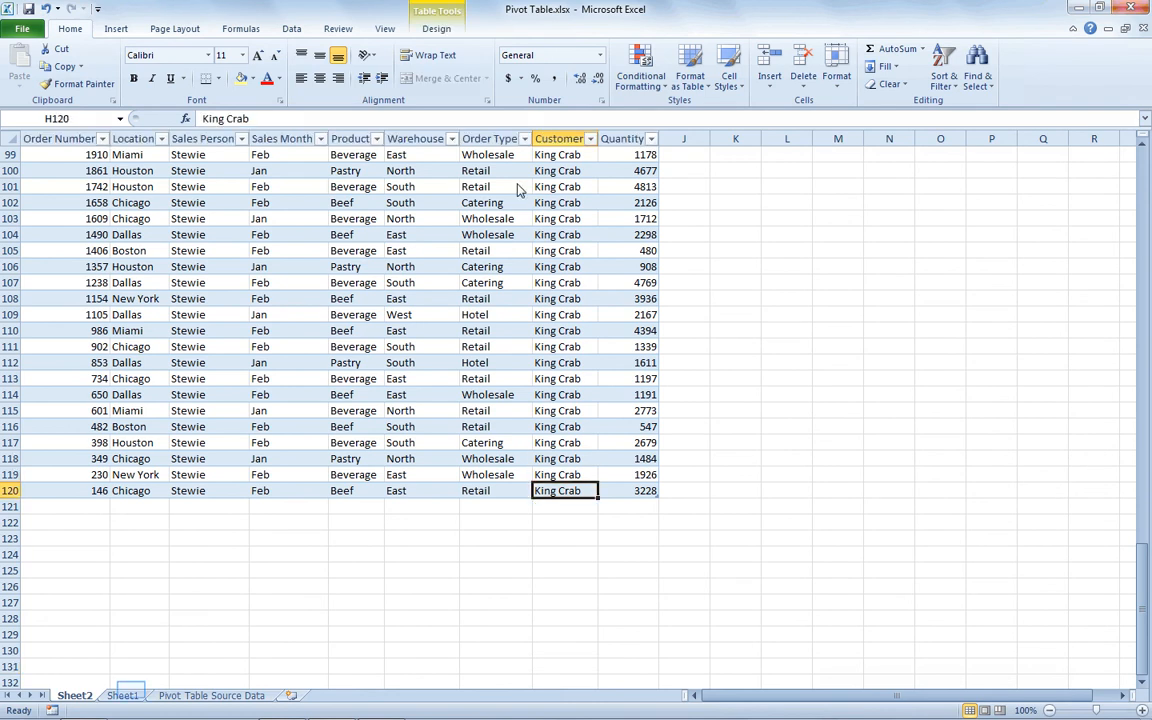
click(128, 695)
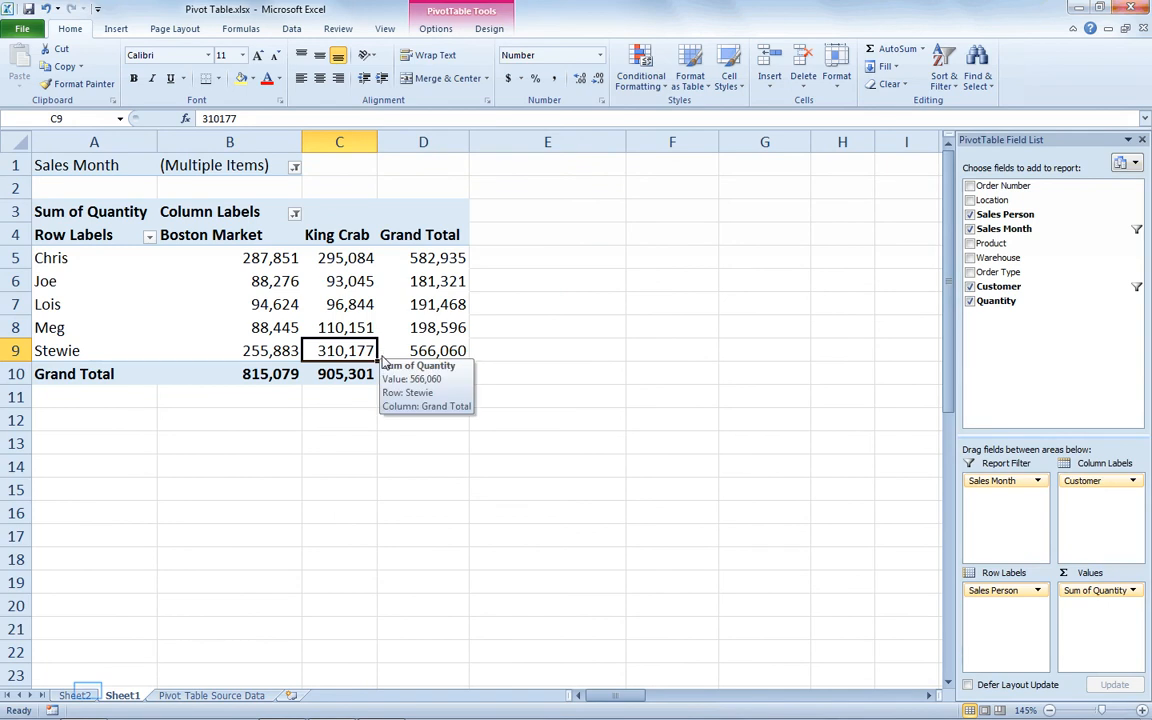
- Filter the extracted records table on Sheet2 by Location to show only Chicago and Houston
click(74, 695)
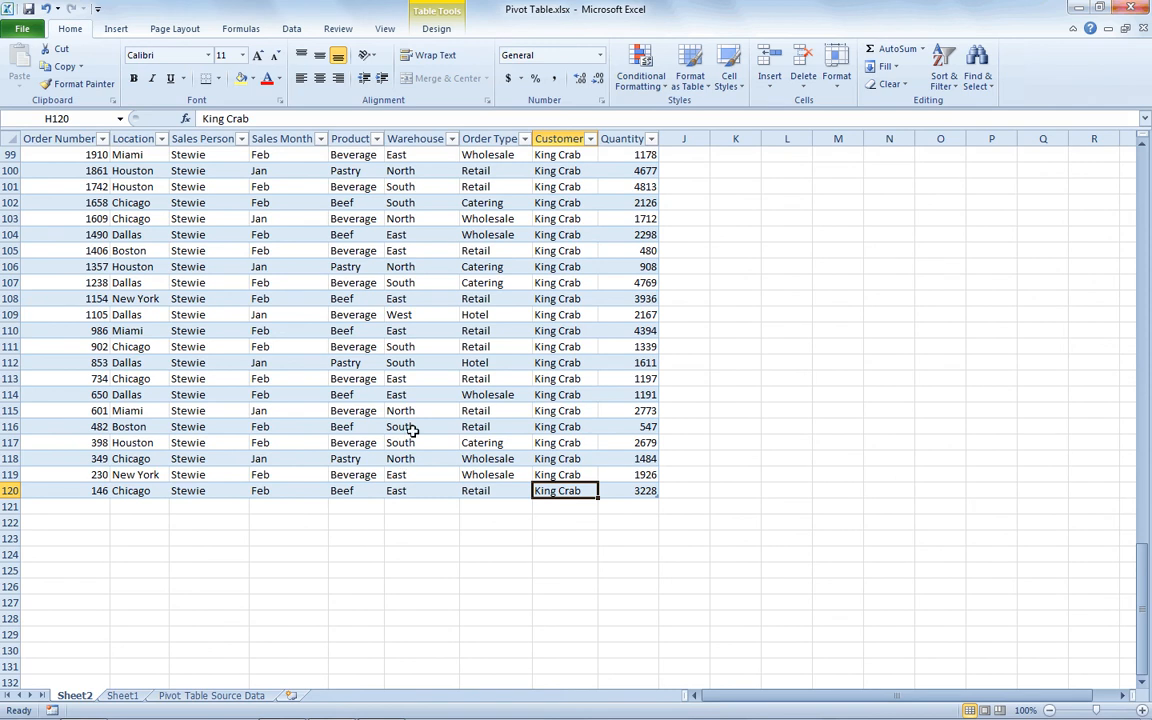
scroll(411, 373, up, 20)
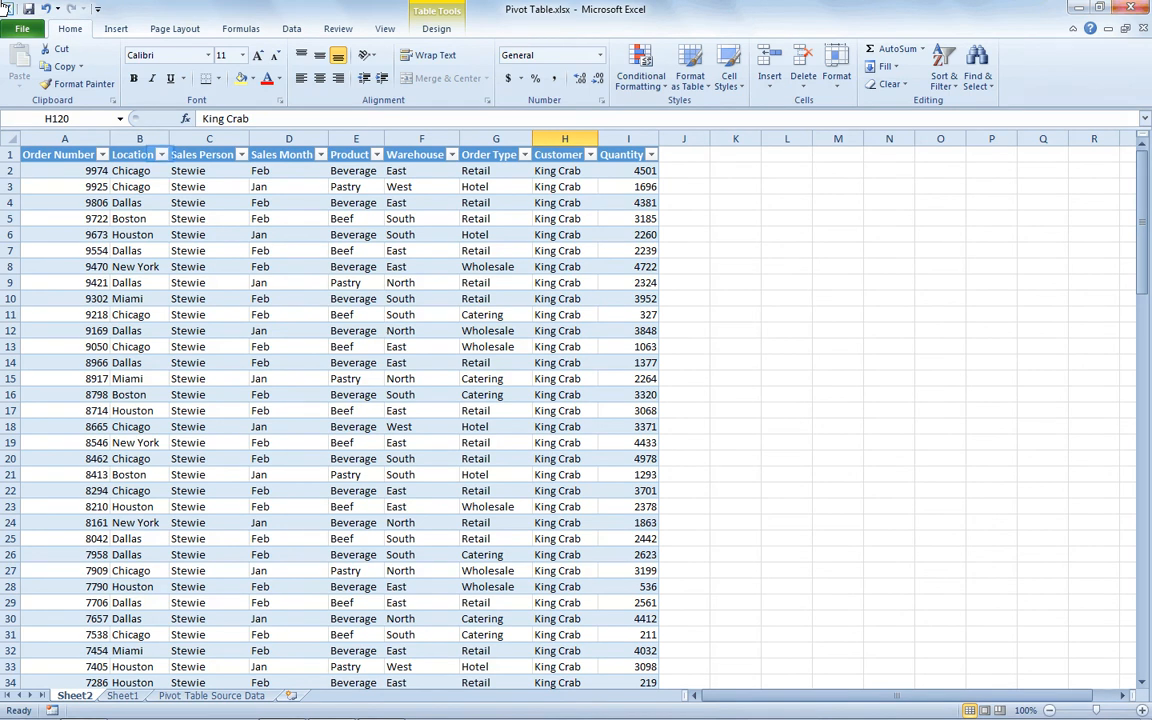
click(160, 156)
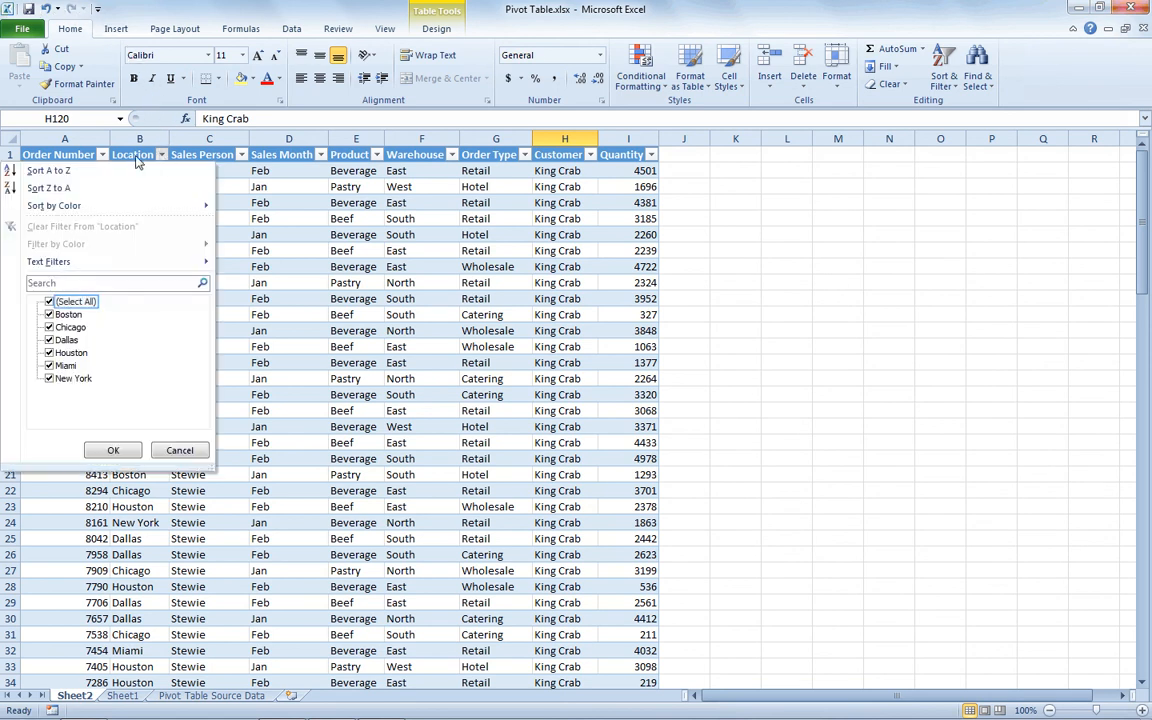
click(48, 302)
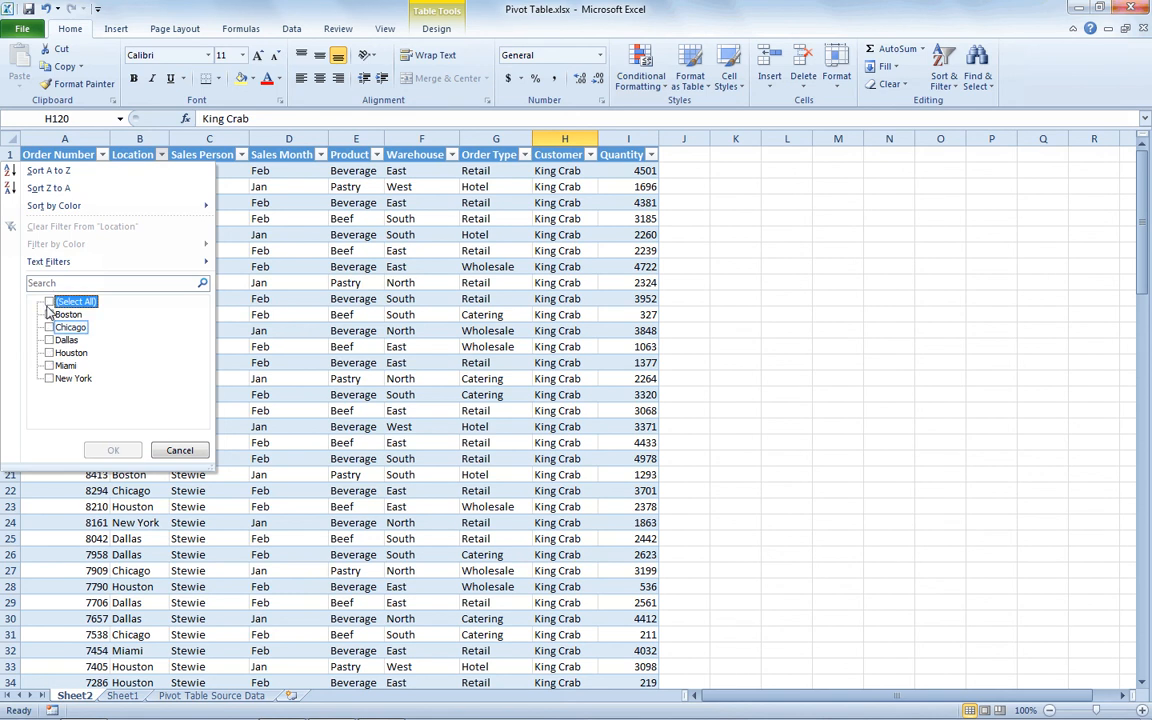
click(49, 328)
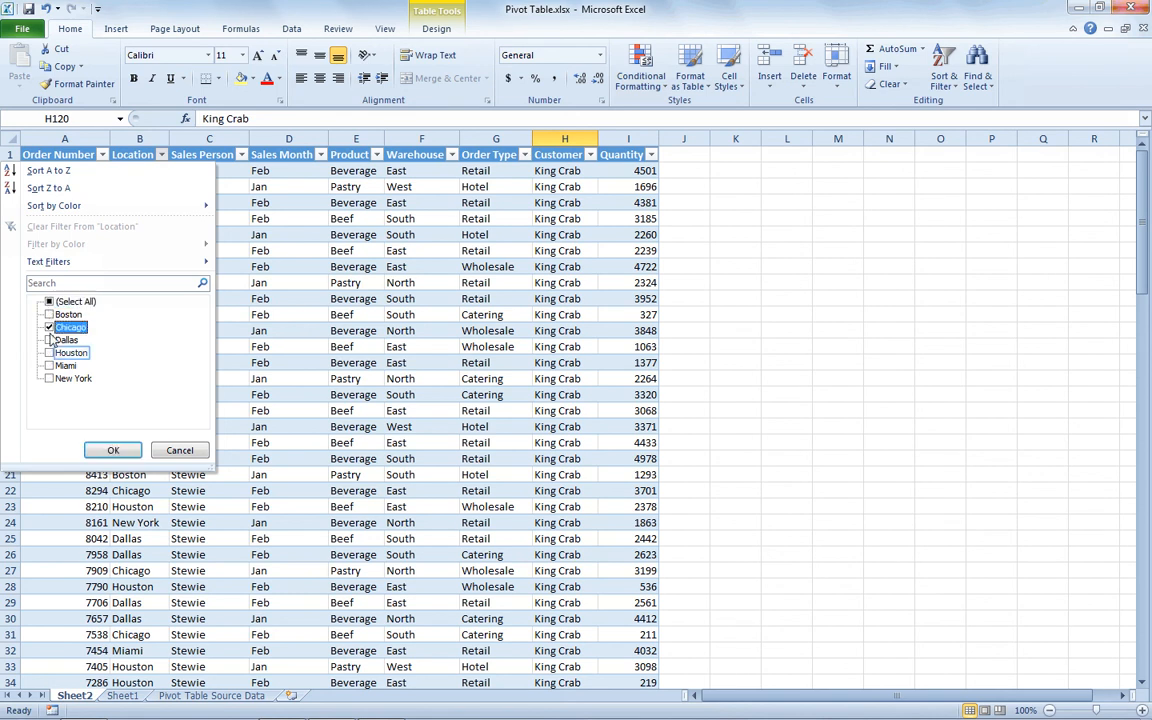
click(49, 353)
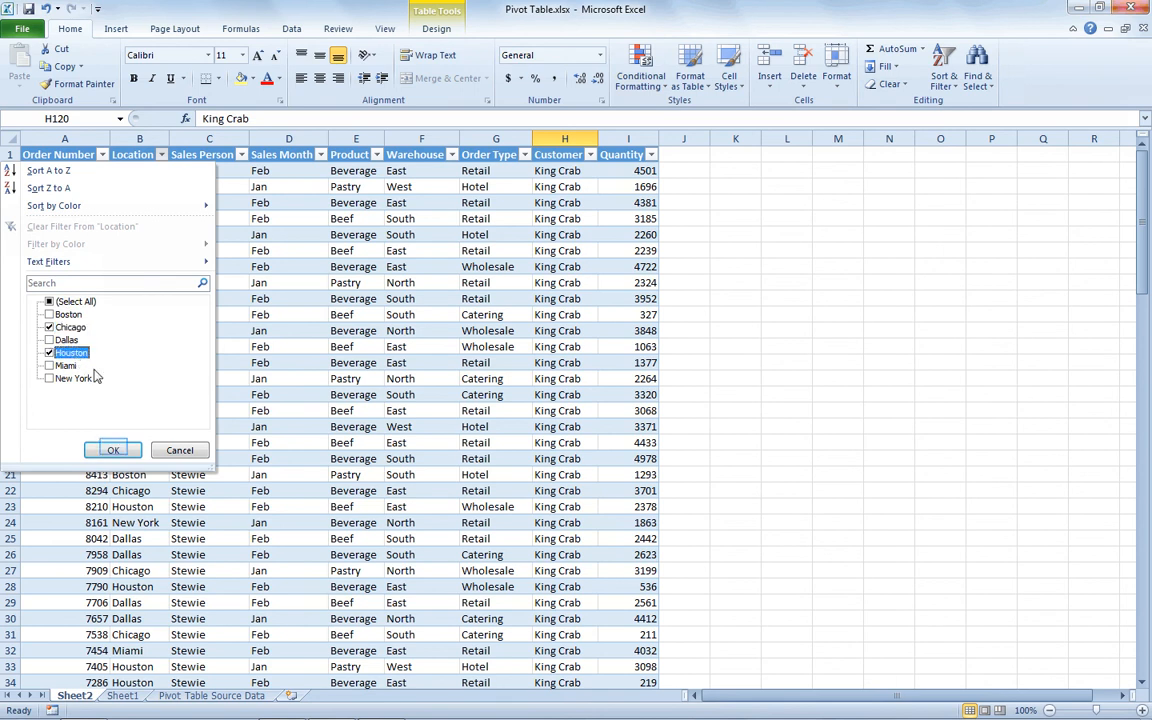
click(113, 450)
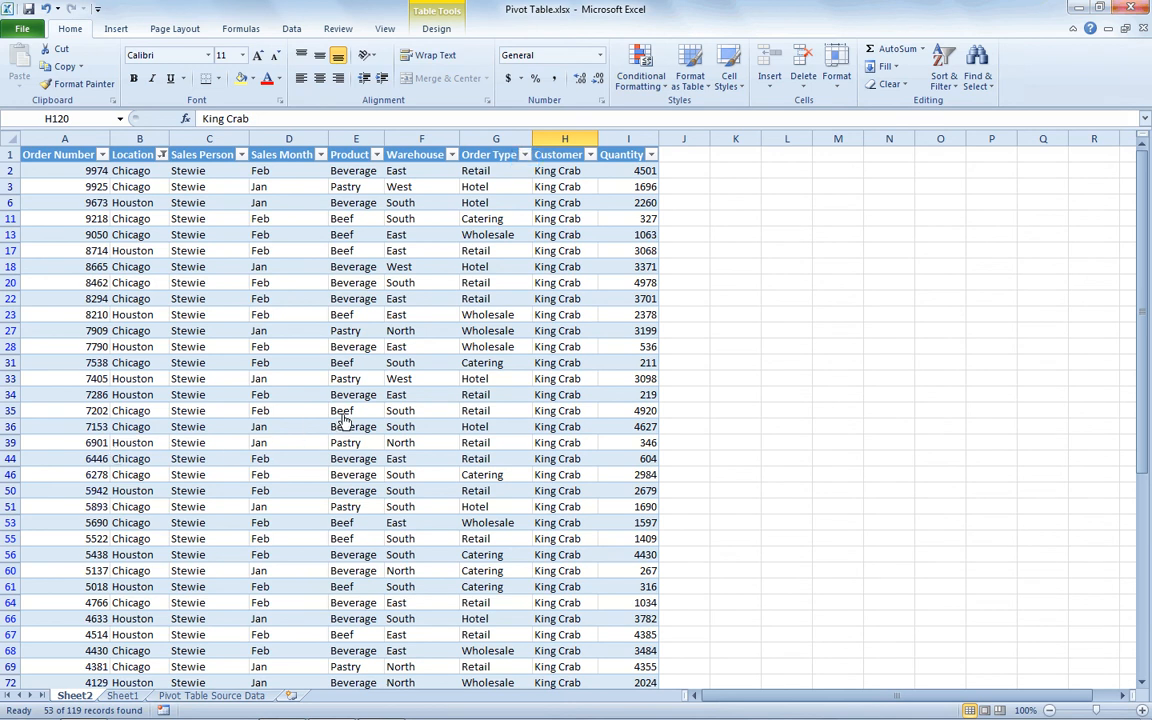
- Filter the Order Type column of the records table to show only Catering
click(525, 157)
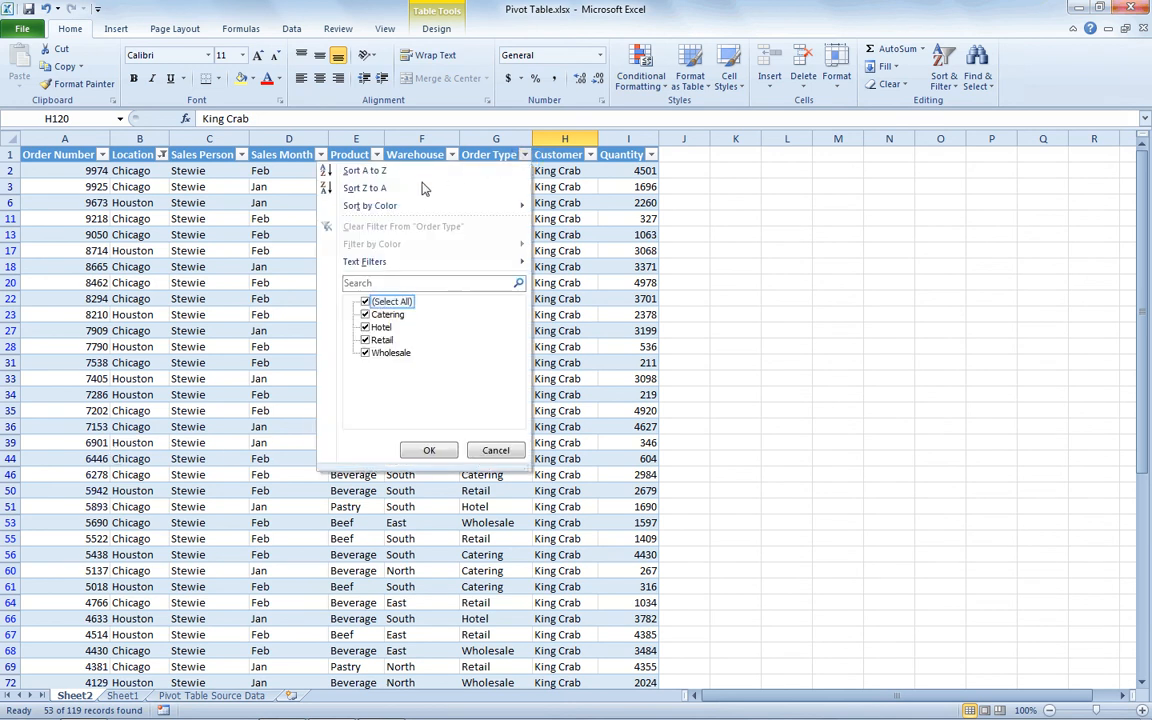
click(365, 302)
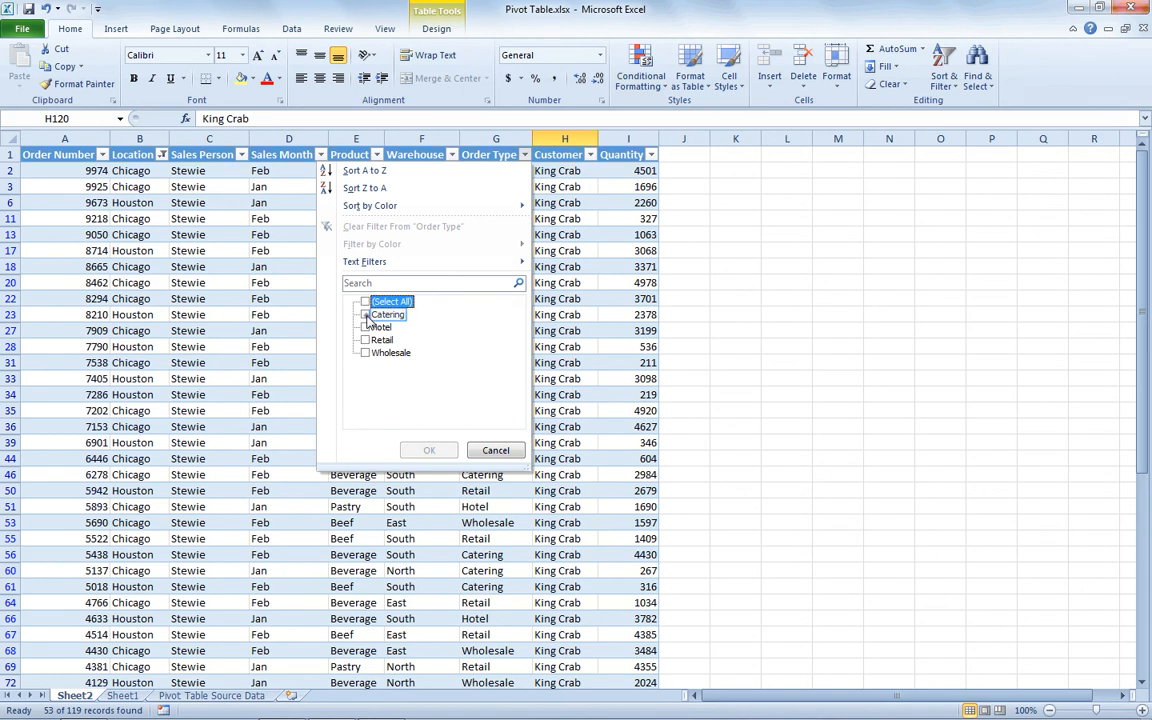
click(366, 315)
click(427, 451)
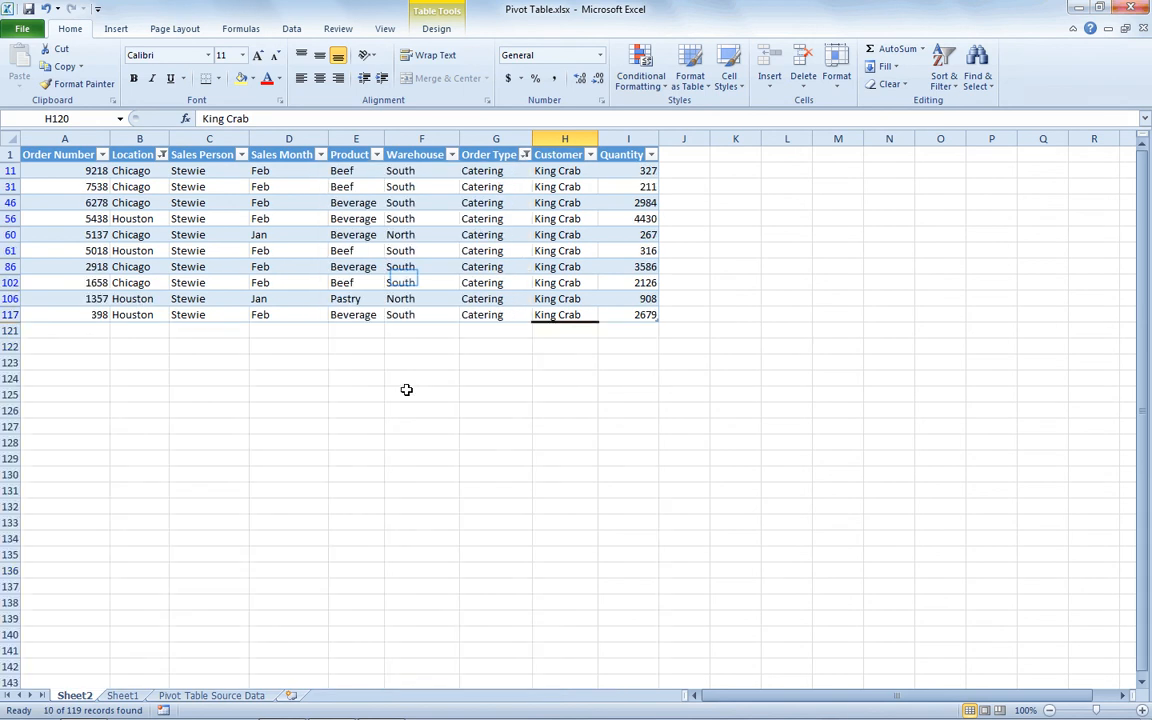
- Add a total row to the filtered records table and return to the PivotTable on Sheet1
click(405, 283)
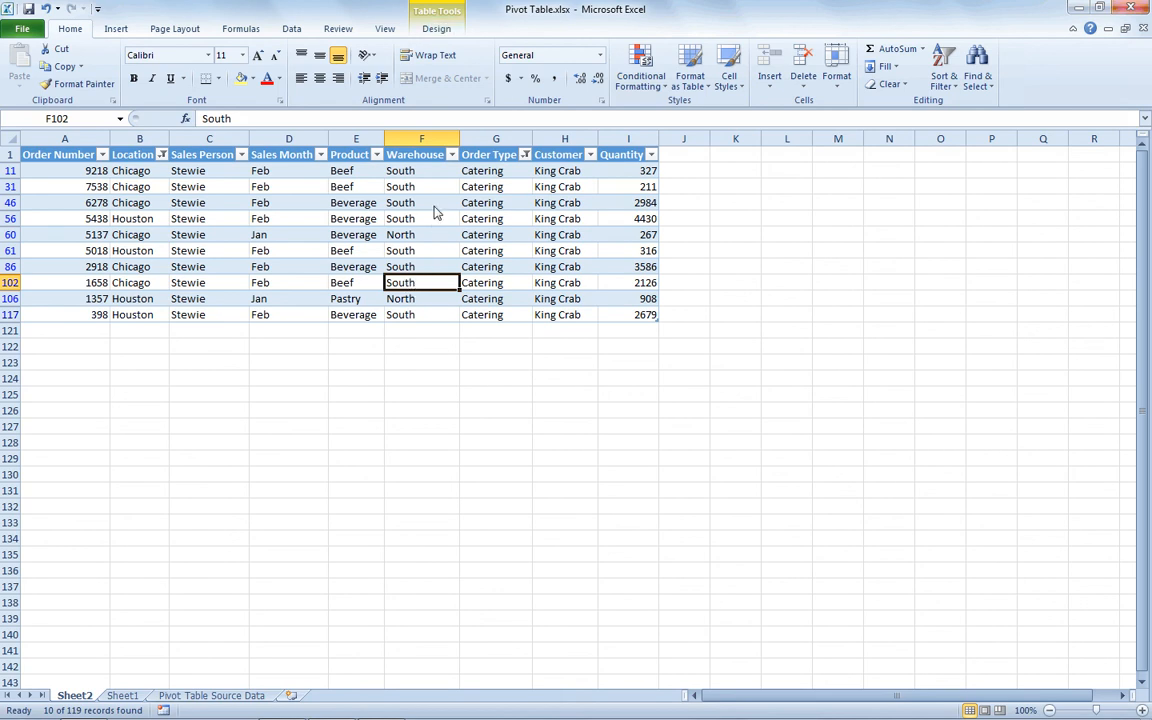
click(440, 29)
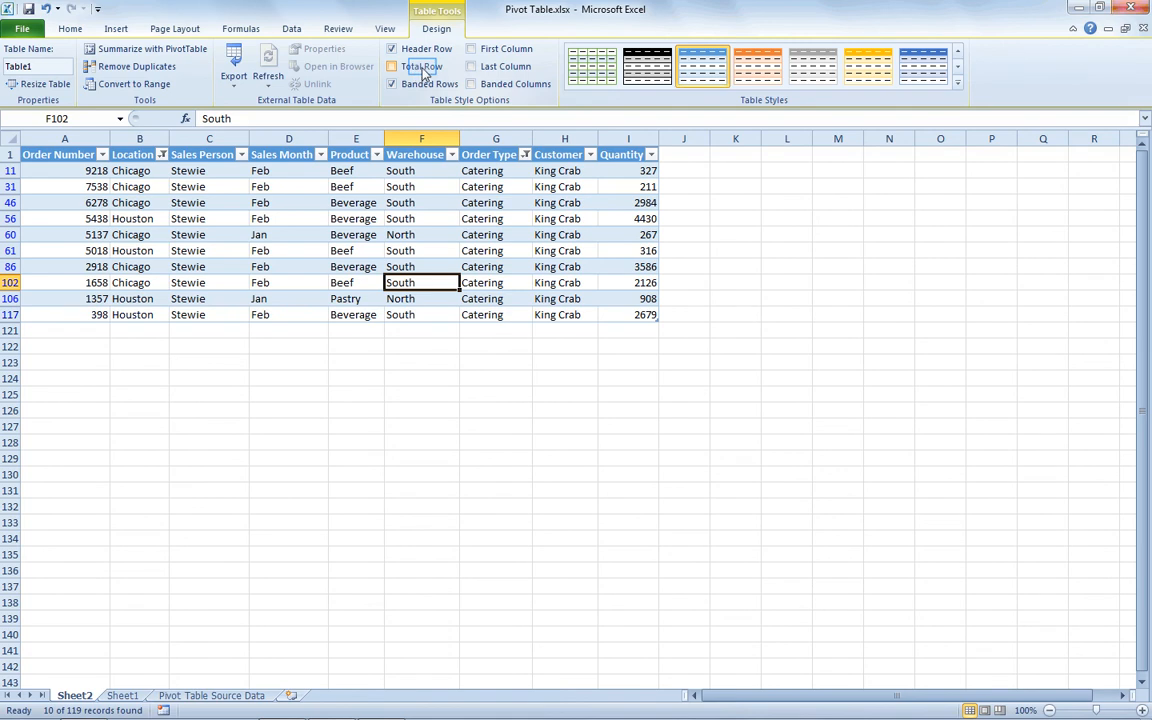
click(422, 67)
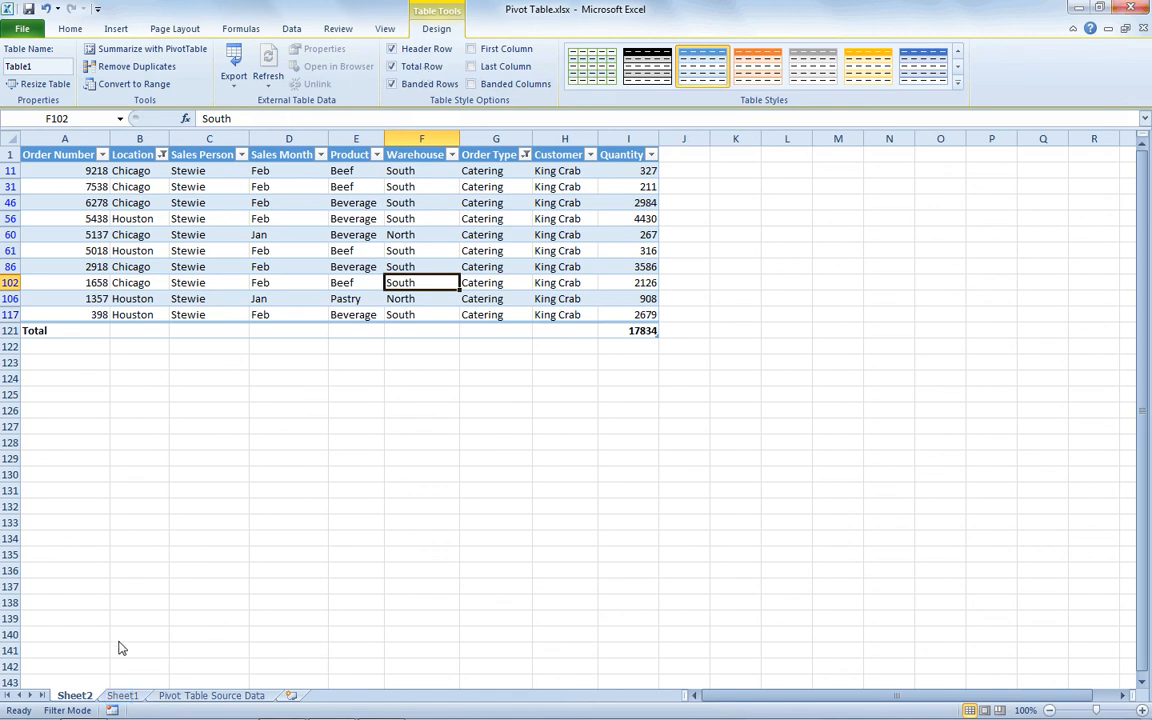
click(122, 696)
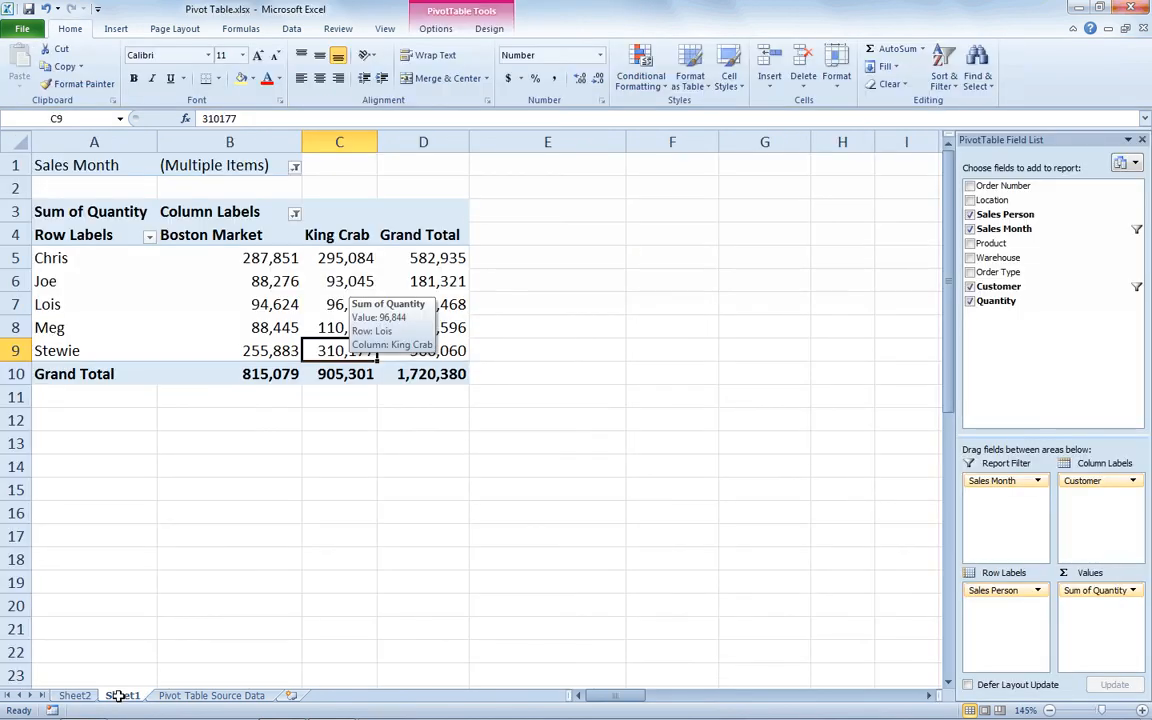